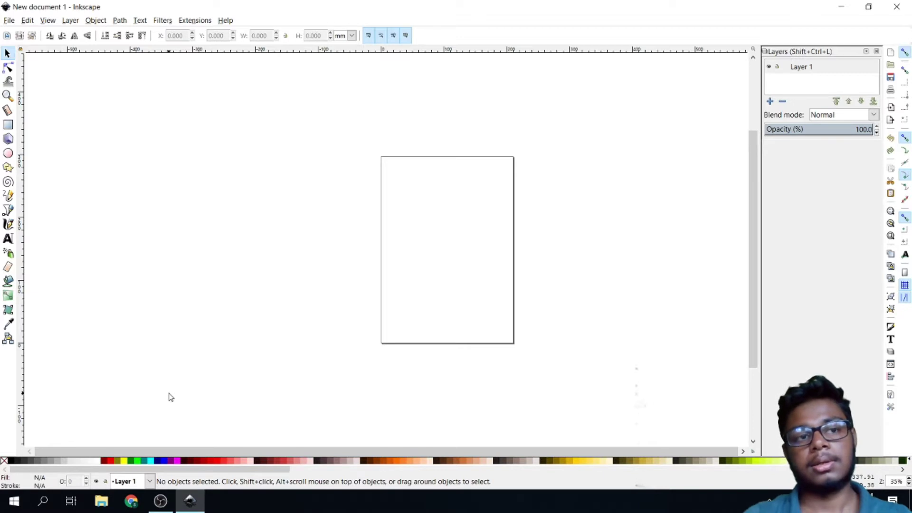
Step: Open the File menu of the new blank document
left_click(9, 20)
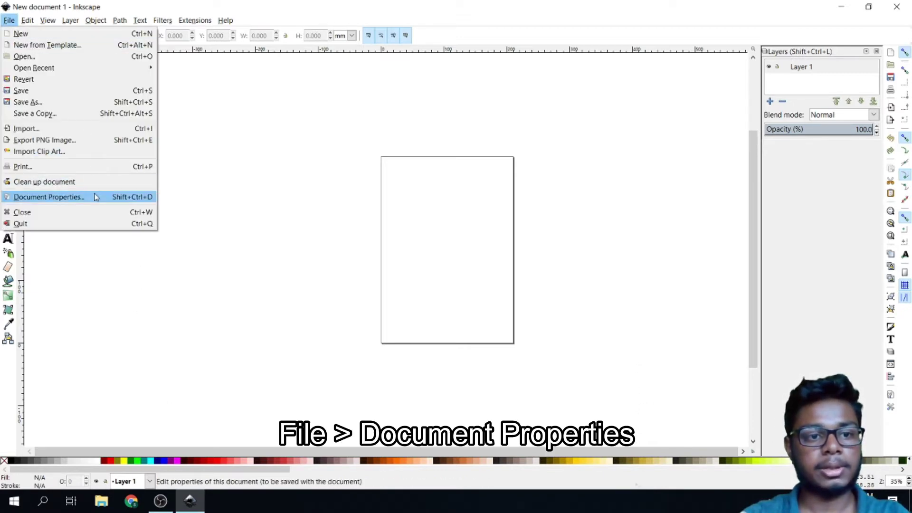
Step: In Document Properties, enable the checkerboard background and enter 606060FF as the background colour
left_click(96, 197)
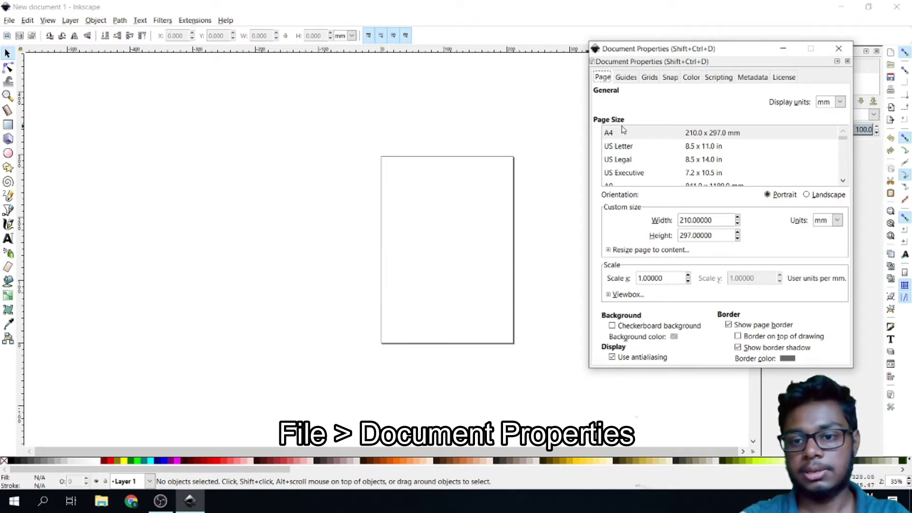
left_click_drag(683, 57, 686, 25)
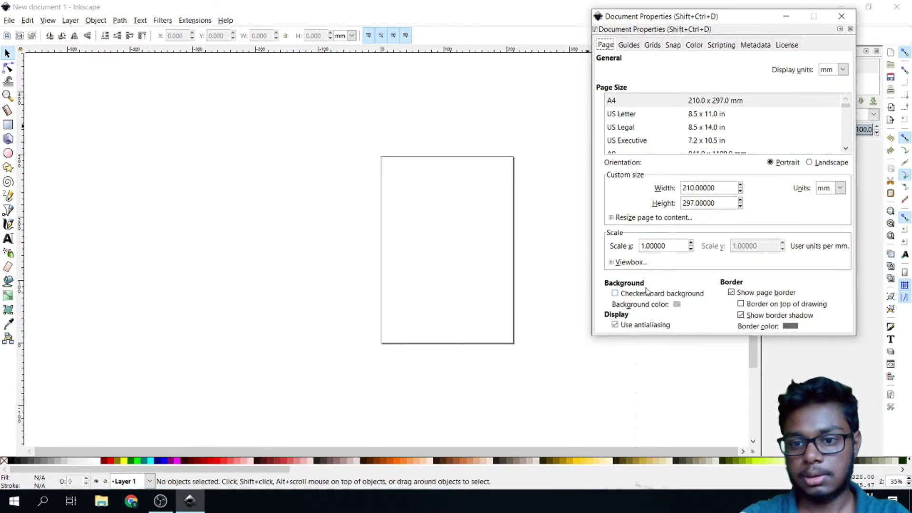
left_click(615, 293)
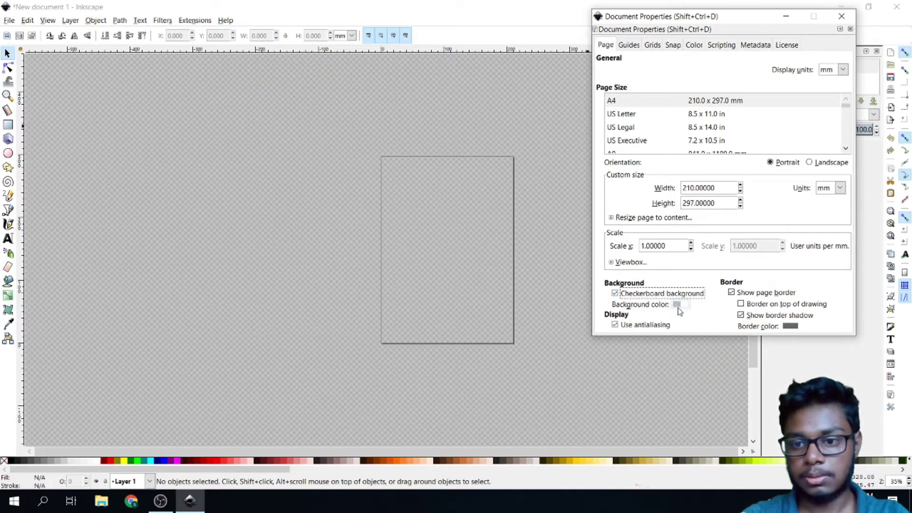
left_click(676, 304)
left_click(513, 311)
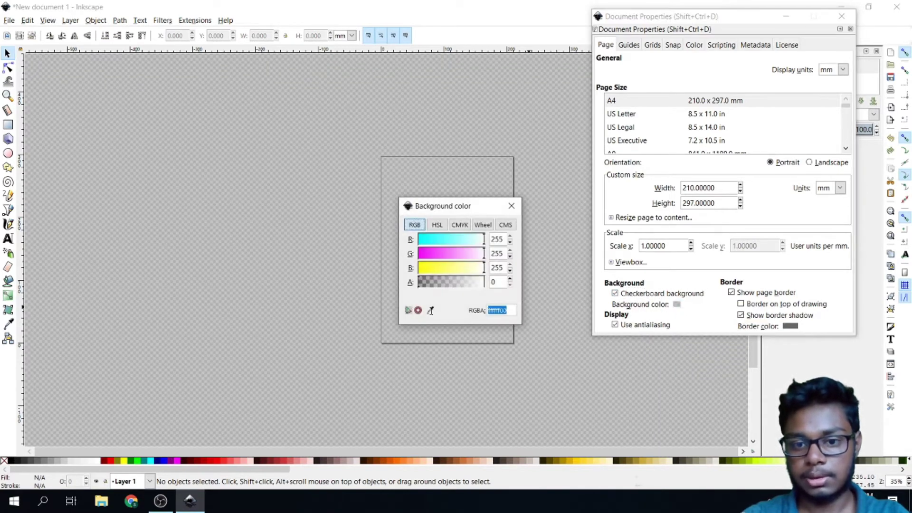
type("606")
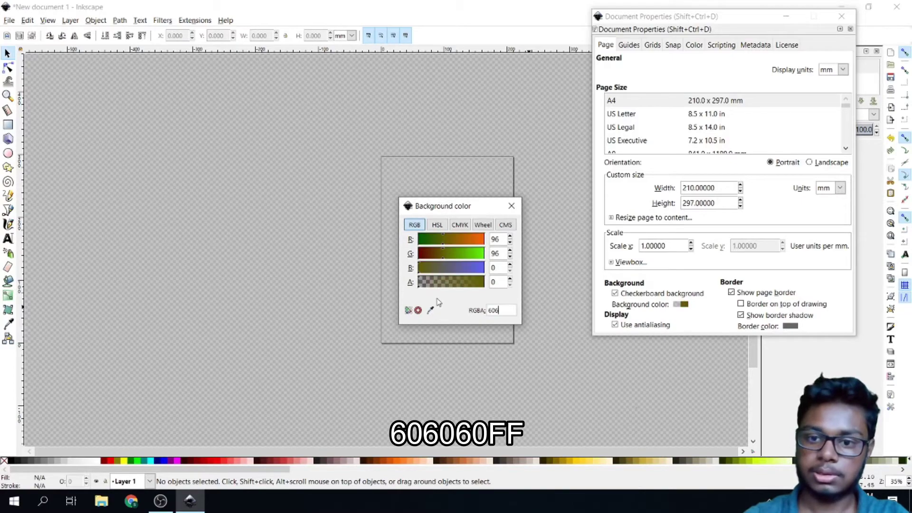
type("060")
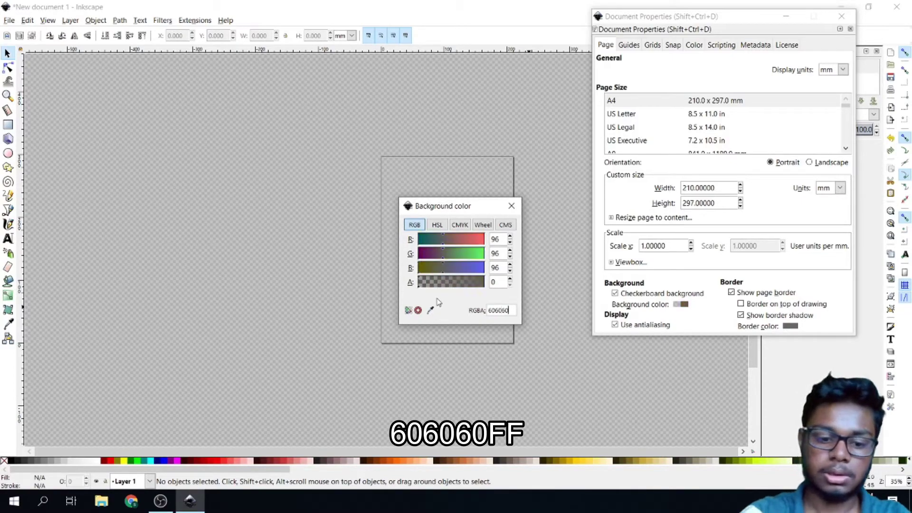
type("FF")
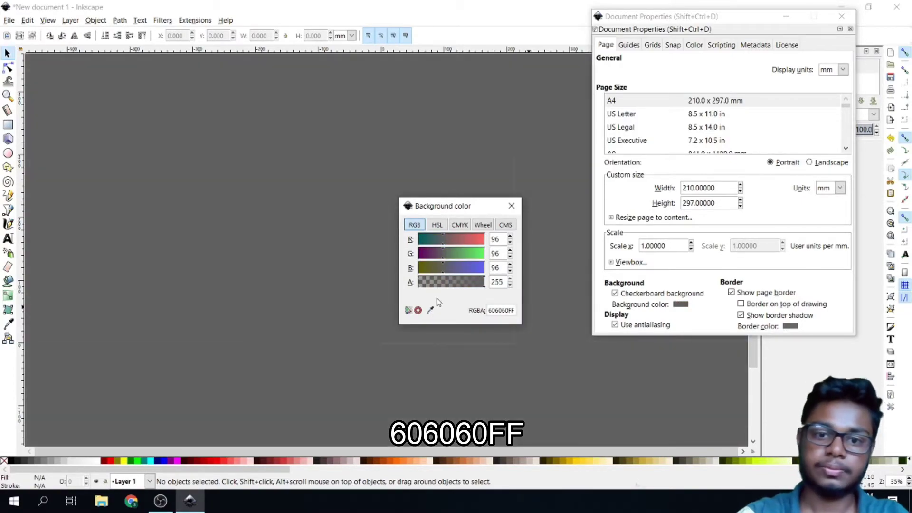
Step: Turn off the page border shadow and set the border colour to 000000FF
left_click(511, 206)
left_click(741, 316)
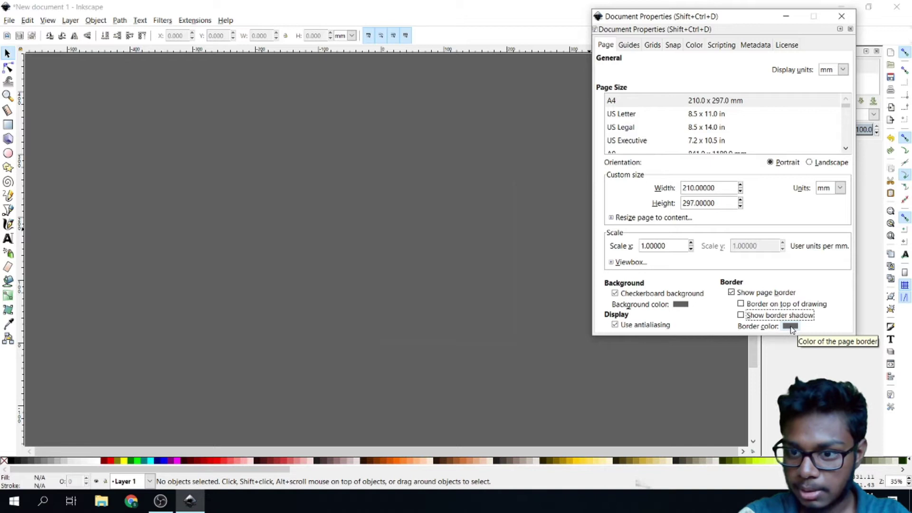
left_click(790, 327)
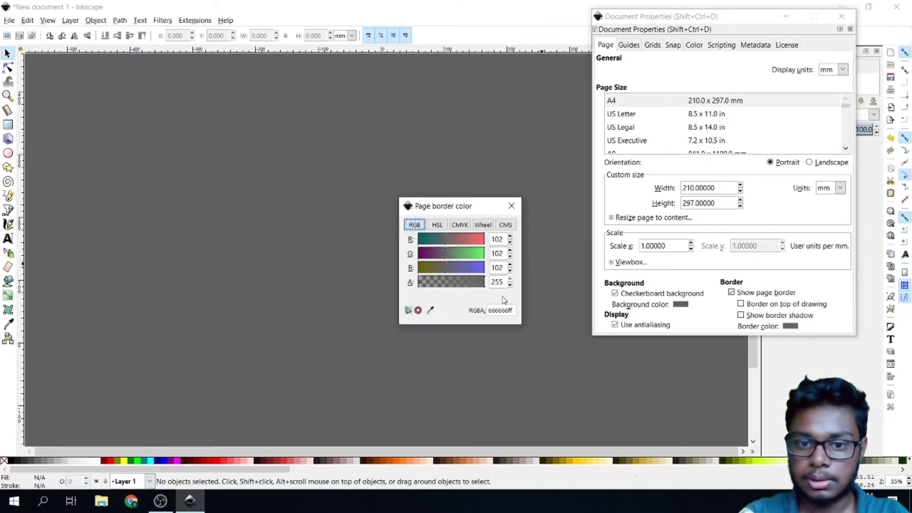
double_click(513, 310)
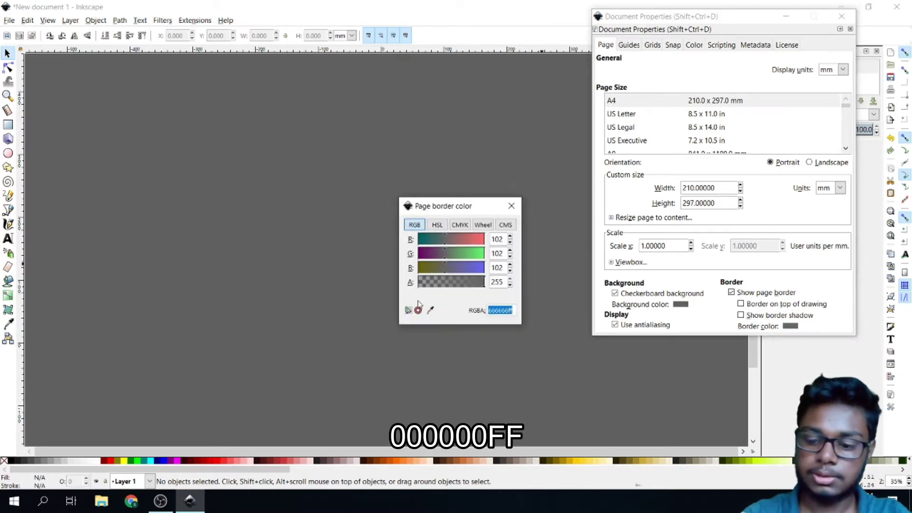
type("000000")
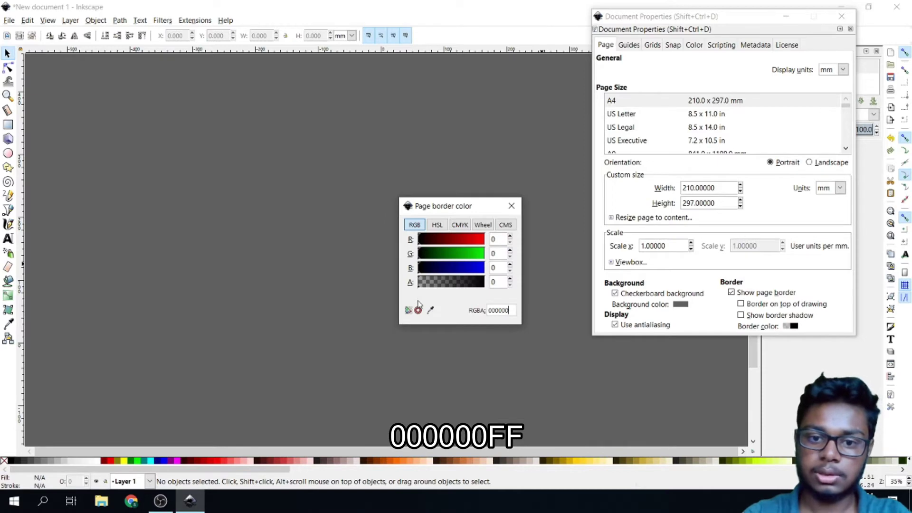
type("ff")
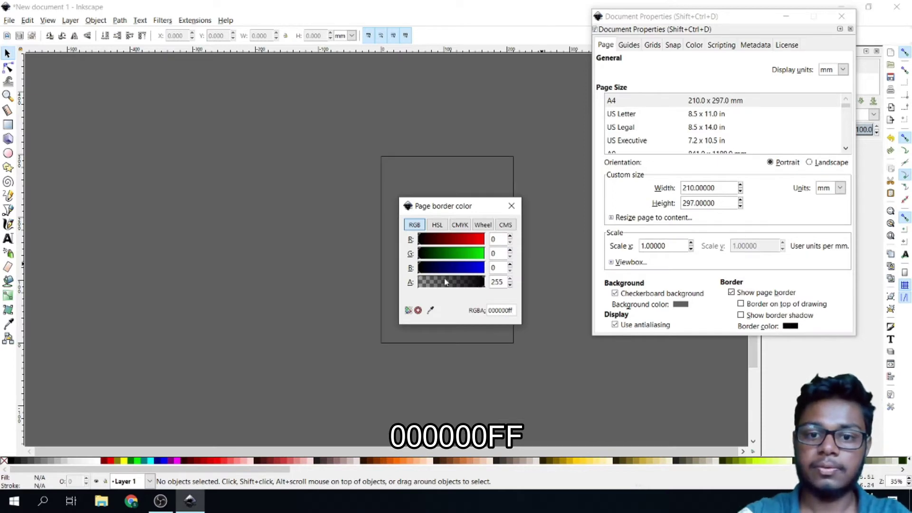
left_click(511, 206)
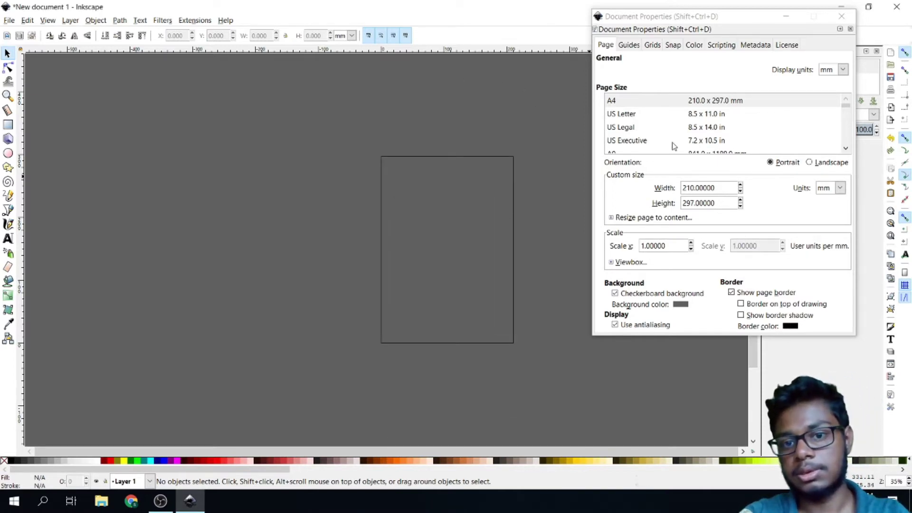
Step: Close Document Properties, rename Layer 1 to 'Background' and make it the current layer
left_click(841, 16)
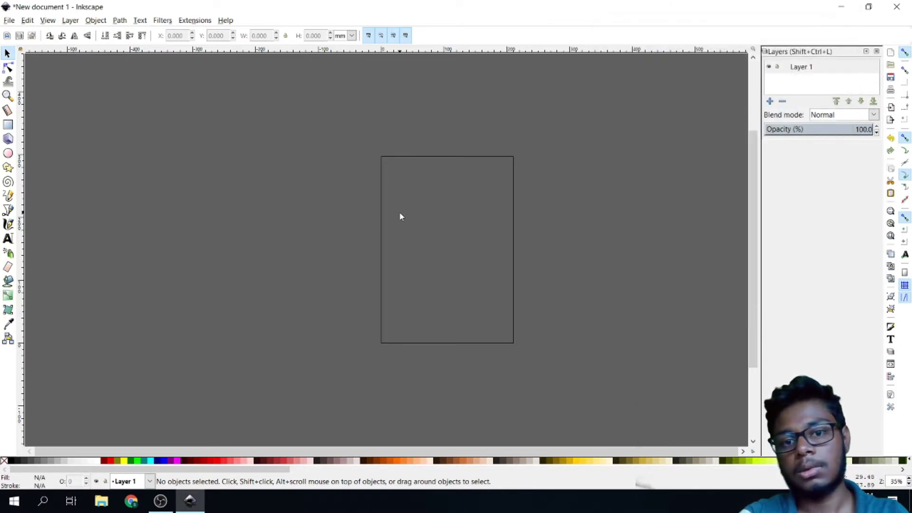
left_click(890, 353)
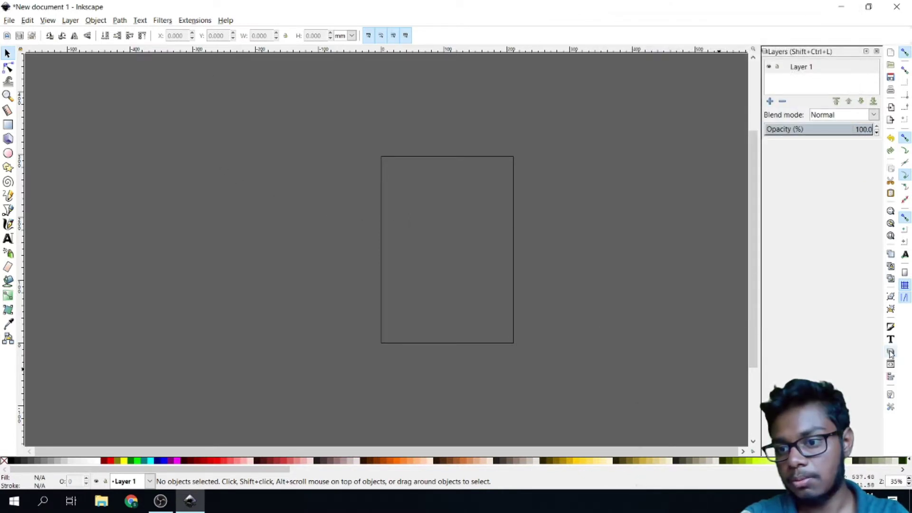
double_click(824, 66)
left_click(822, 91)
double_click(820, 67)
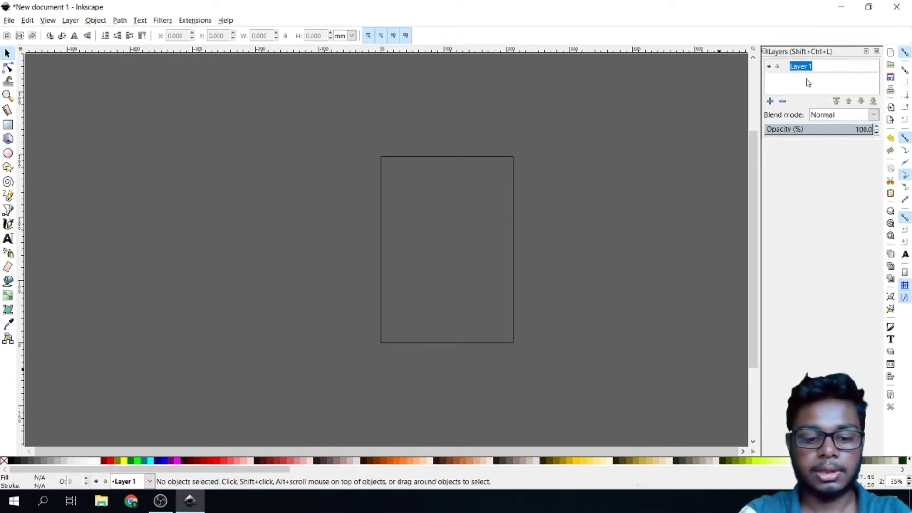
type("B")
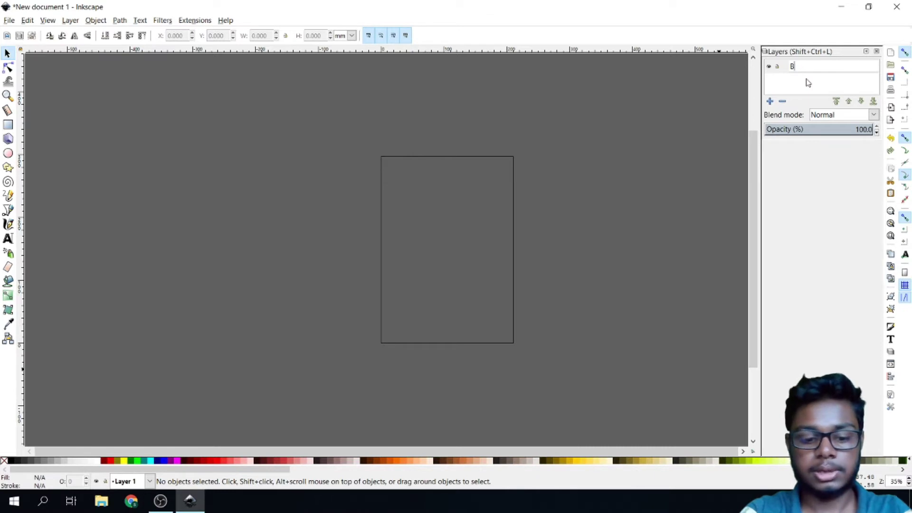
type("ackgr")
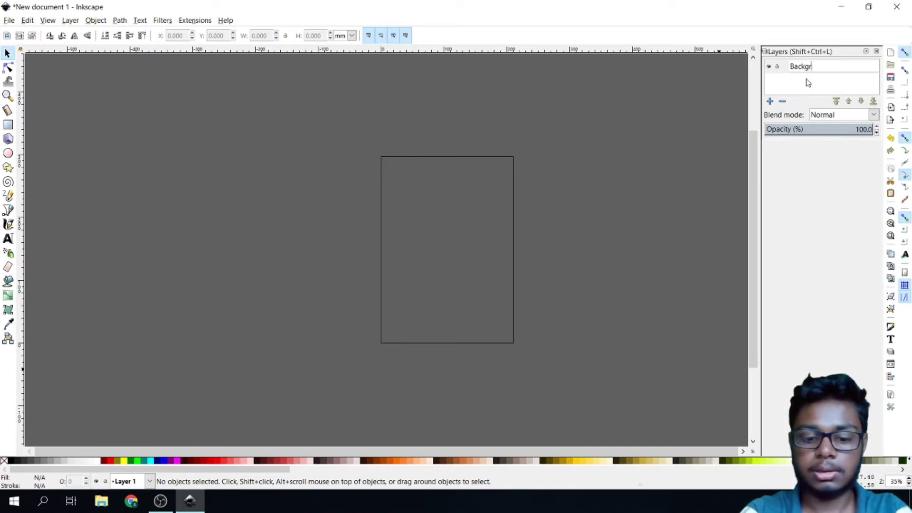
type("ound")
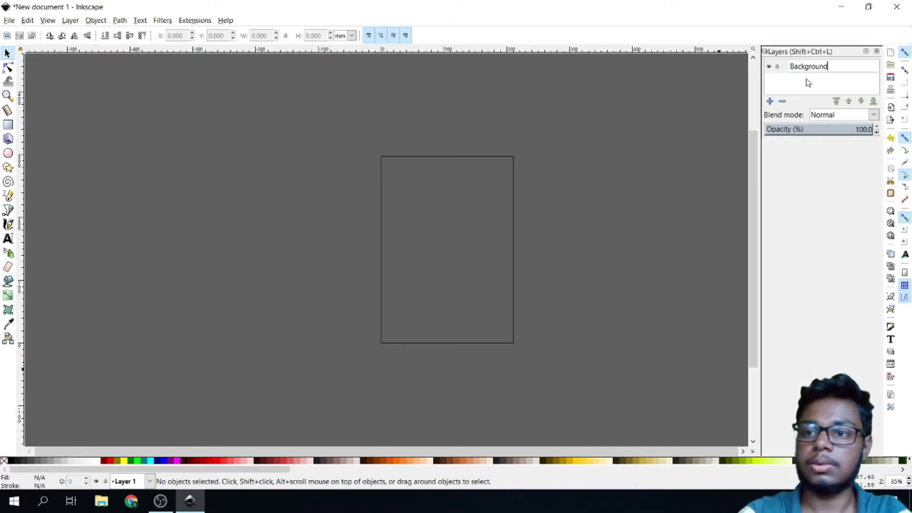
key("Return")
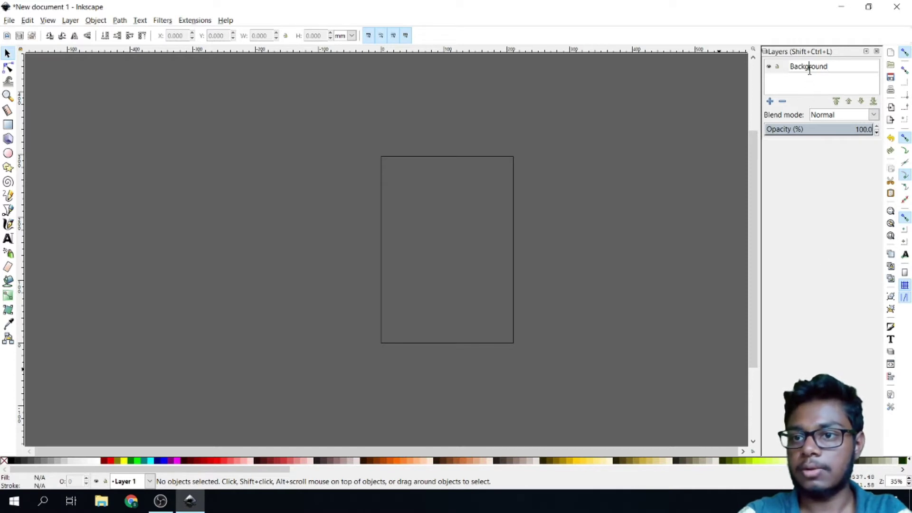
left_click(792, 64)
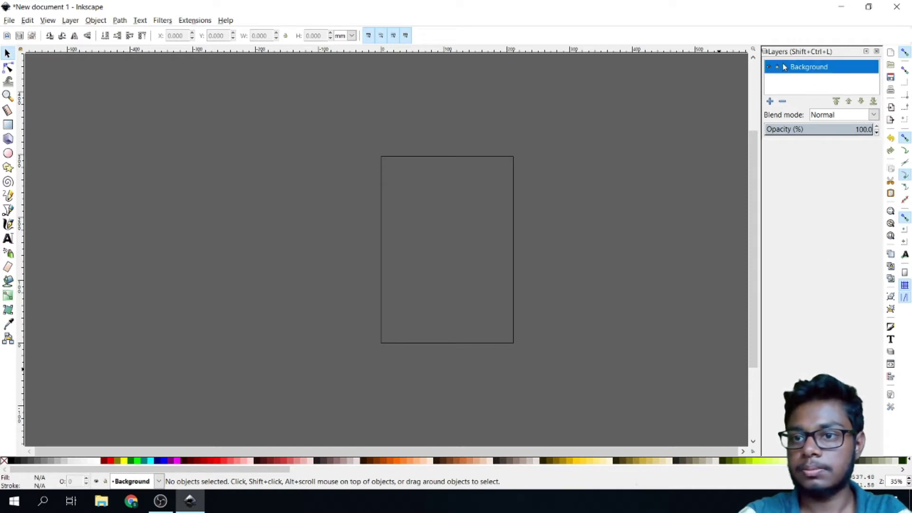
Step: Draw a page-sized 210 × 297 mm rectangle at 0,0 and set its fill to white
left_click(8, 126)
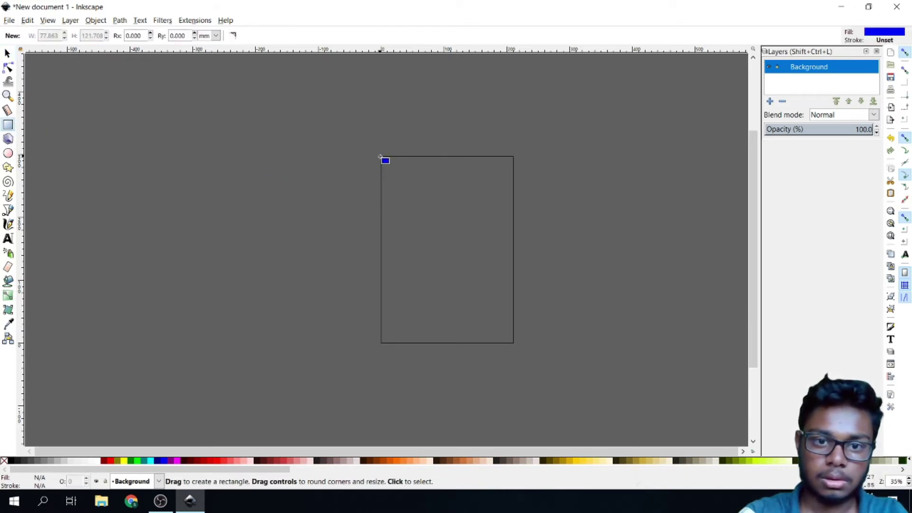
left_click_drag(382, 158, 516, 345)
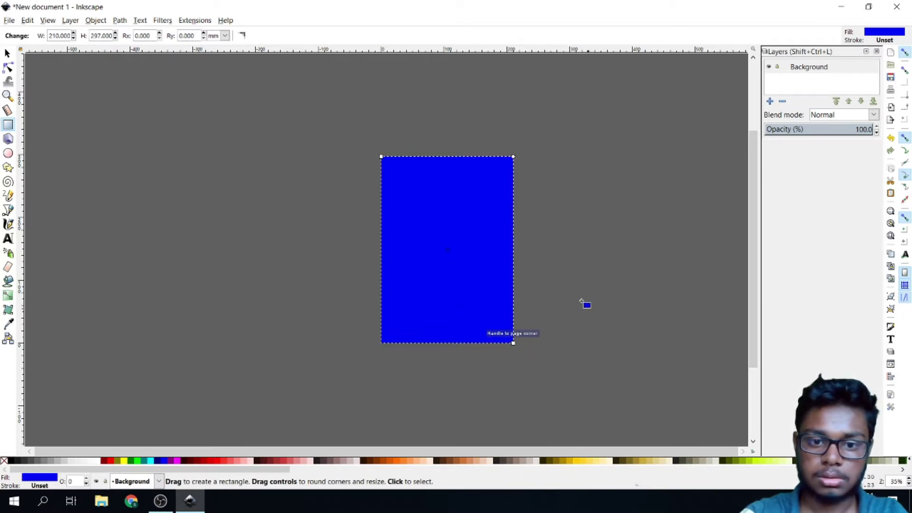
left_click(99, 465)
Step: Deselect the white rectangle and zoom around to inspect the fully covered page
left_click(8, 52)
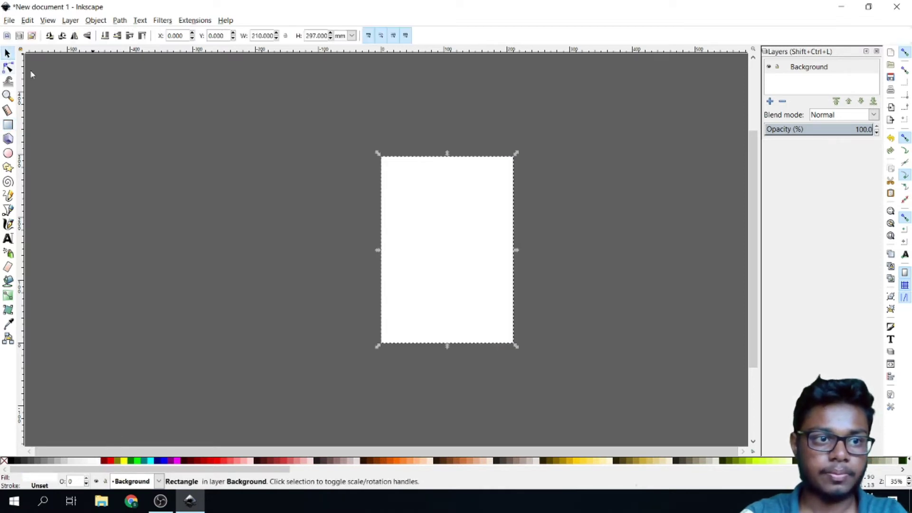
left_click(183, 163)
scroll(496, 259, "up", 3)
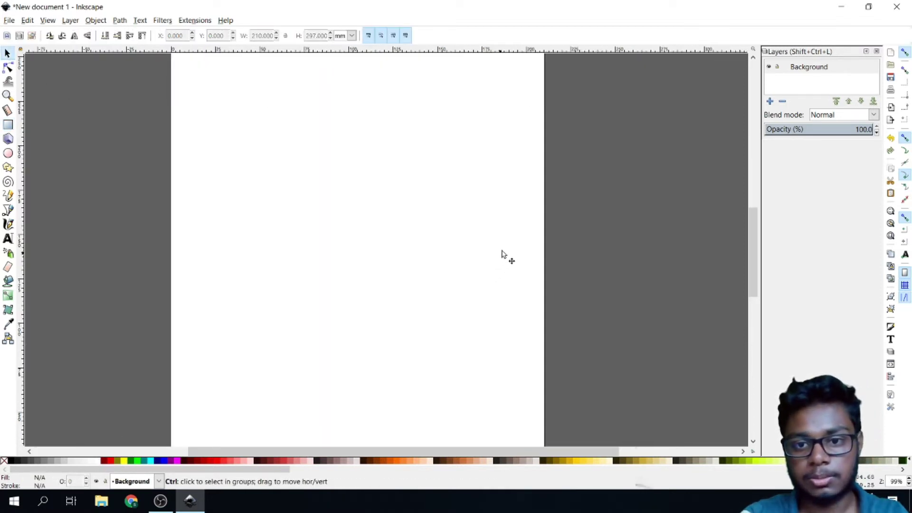
scroll(502, 252, "down", 2)
scroll(747, 234, "down", 3)
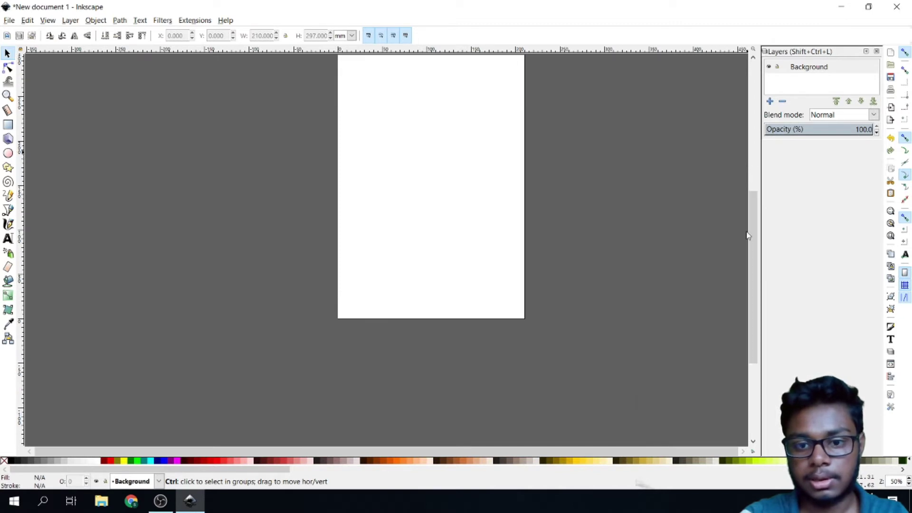
scroll(379, 279, "up", 2)
scroll(378, 279, "down", 2)
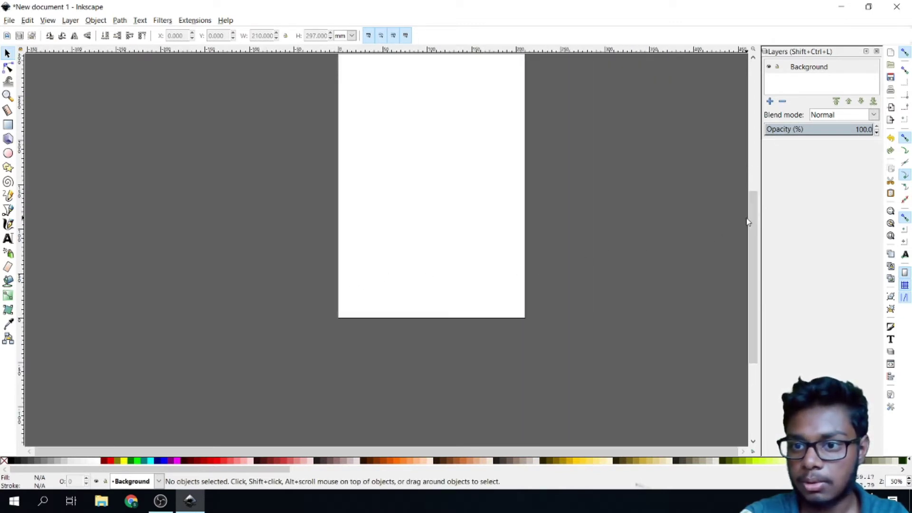
scroll(755, 211, "up", 2)
scroll(535, 204, "up", 2)
scroll(536, 205, "down", 3)
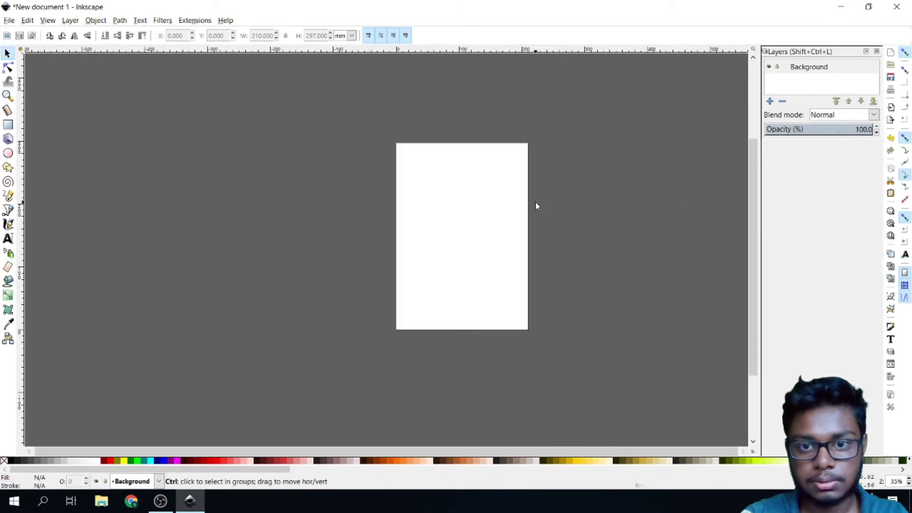
scroll(266, 167, "down", 1)
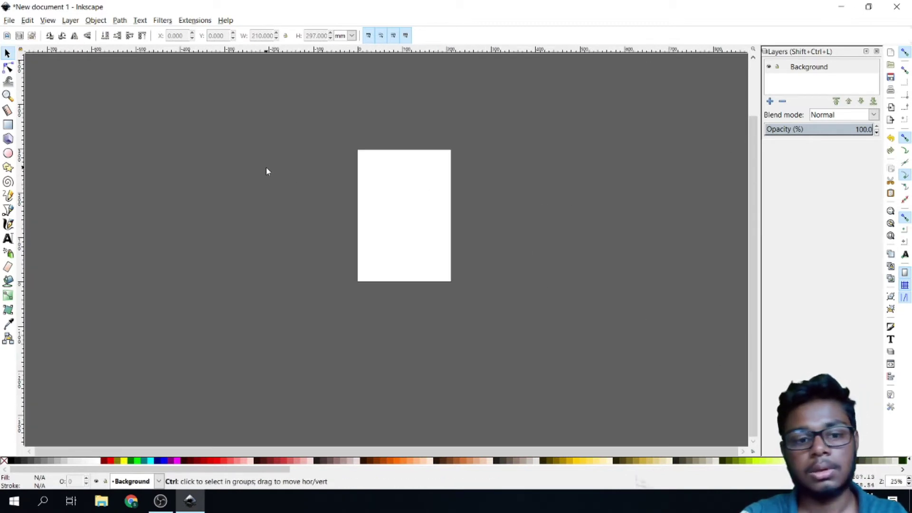
scroll(266, 167, "up", 2)
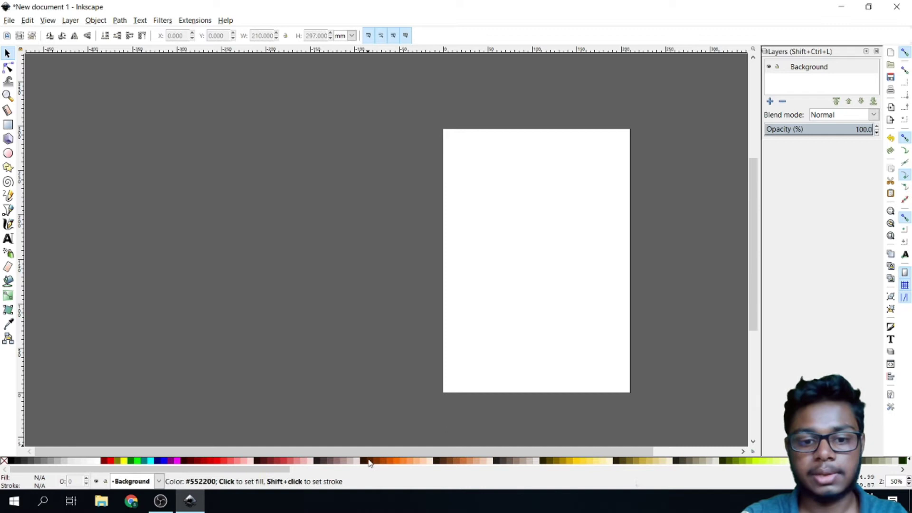
scroll(386, 451, "right", 4)
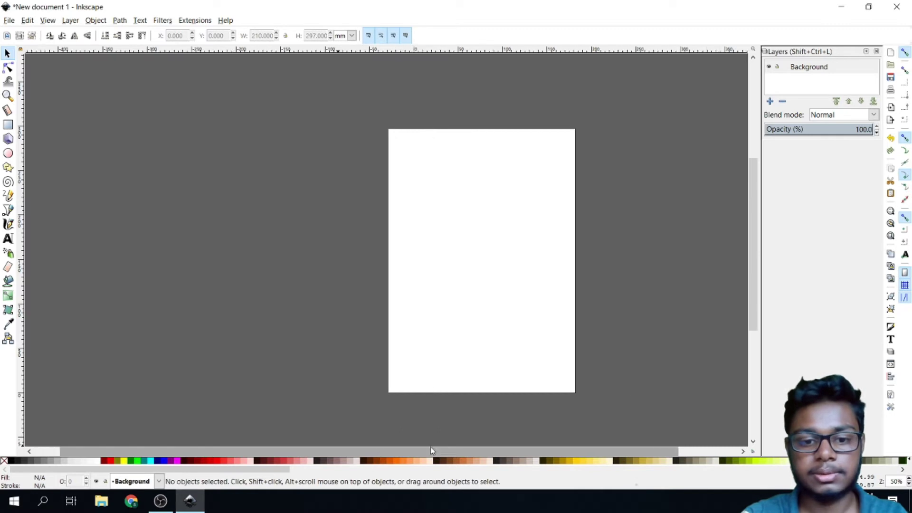
Step: Start Save As and browse via This PC, C: and Users to the user's home folder
left_click(11, 21)
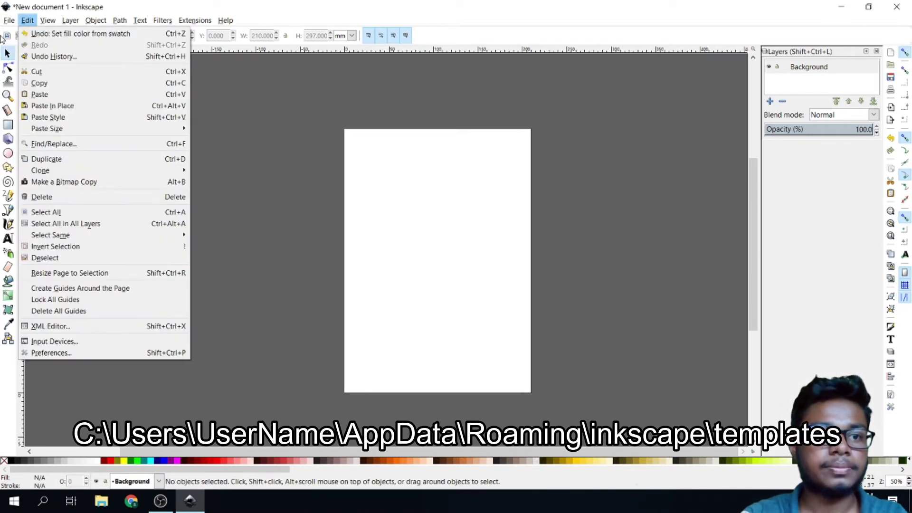
left_click(65, 105)
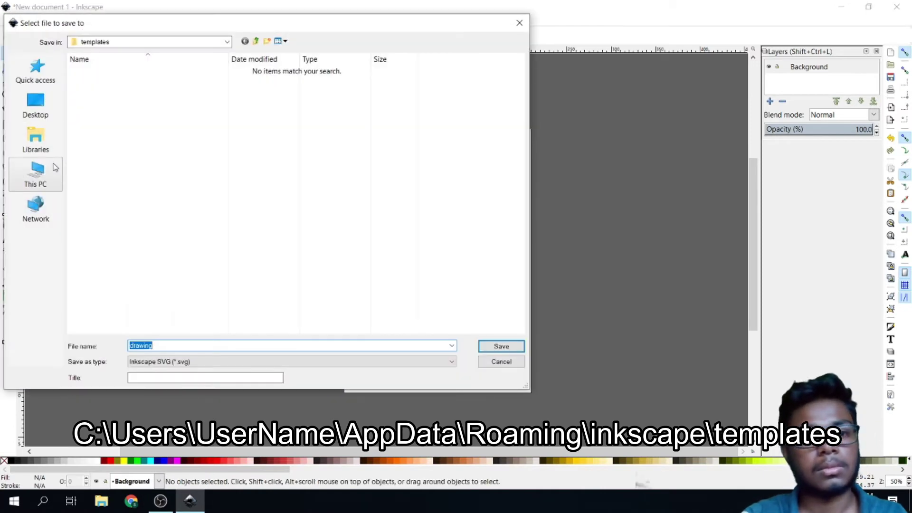
left_click(49, 178)
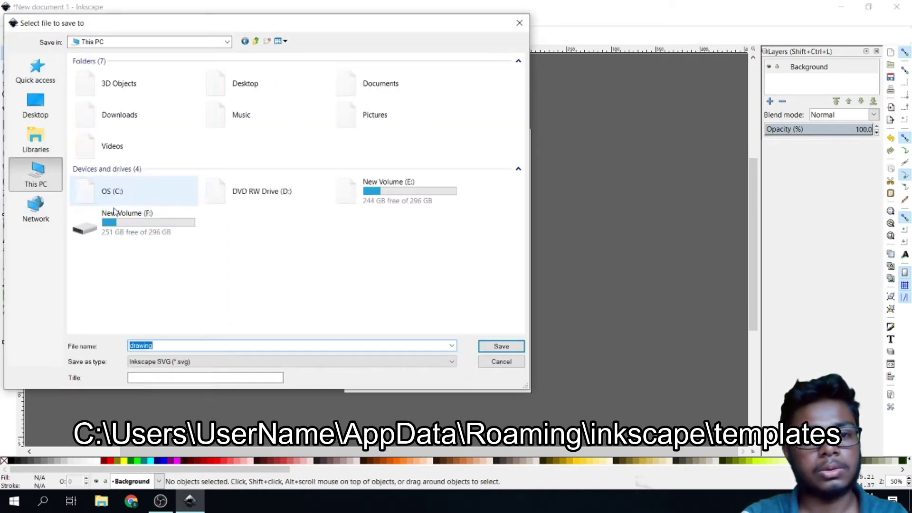
double_click(146, 198)
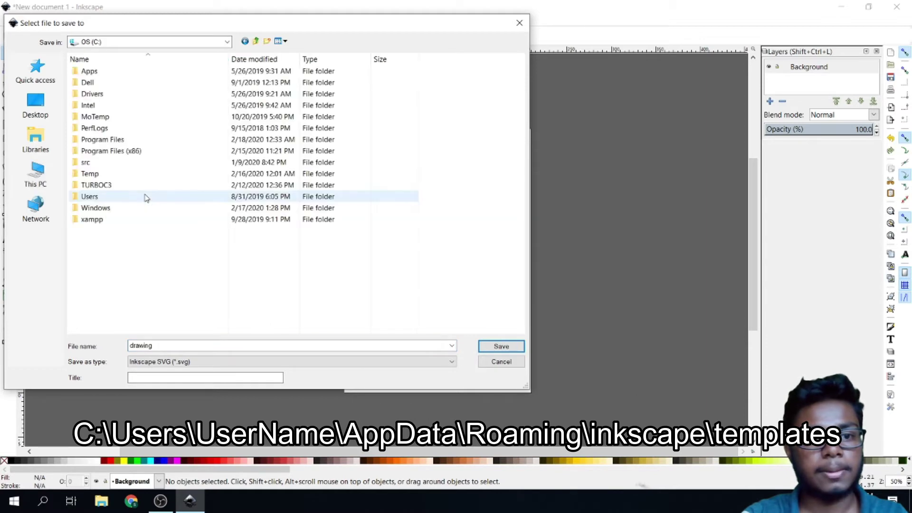
double_click(146, 199)
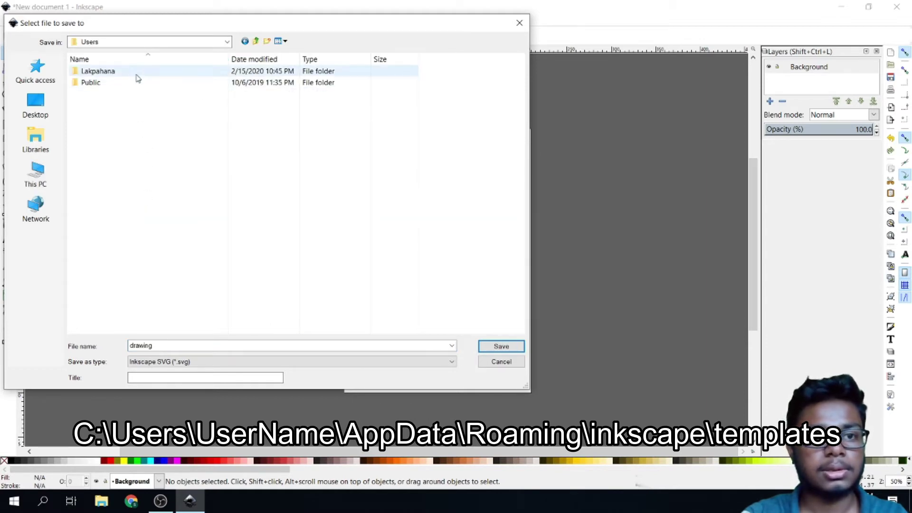
double_click(86, 76)
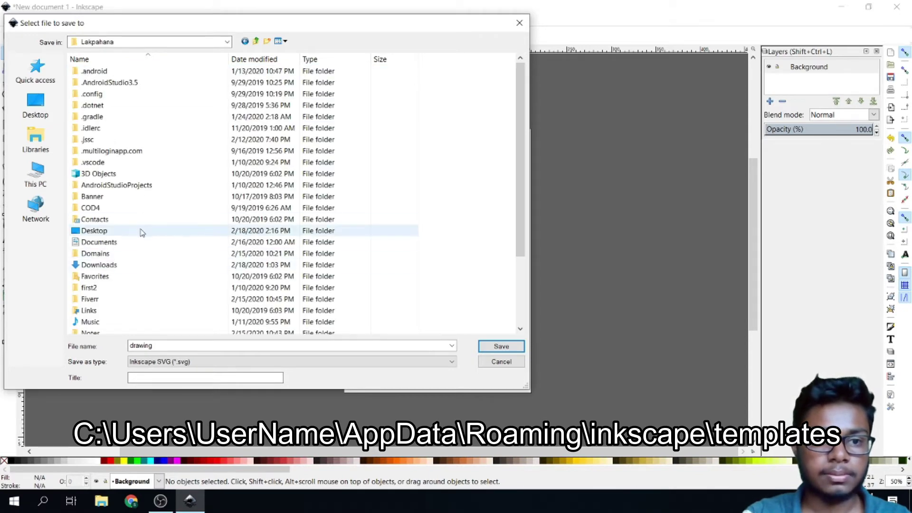
scroll(140, 231, "down", 3)
scroll(139, 231, "up", 3)
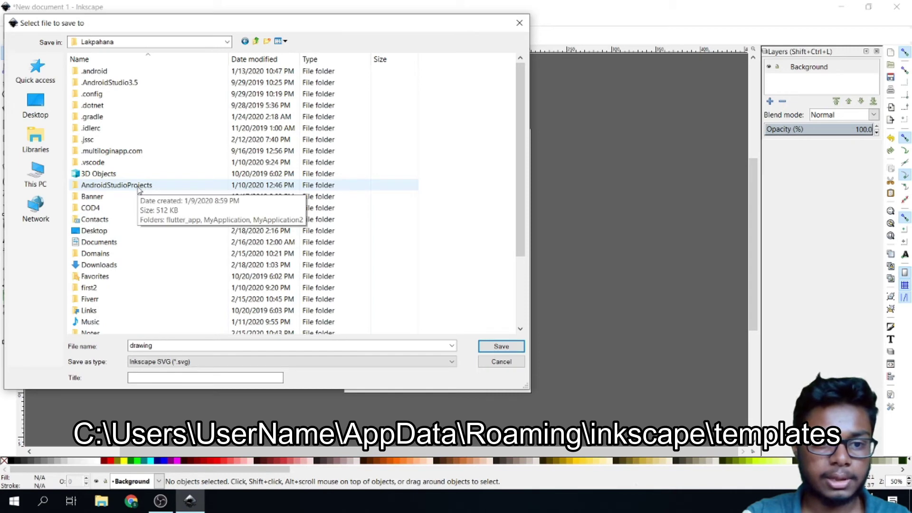
scroll(265, 194, "down", 3)
scroll(260, 189, "up", 3)
left_click(260, 189)
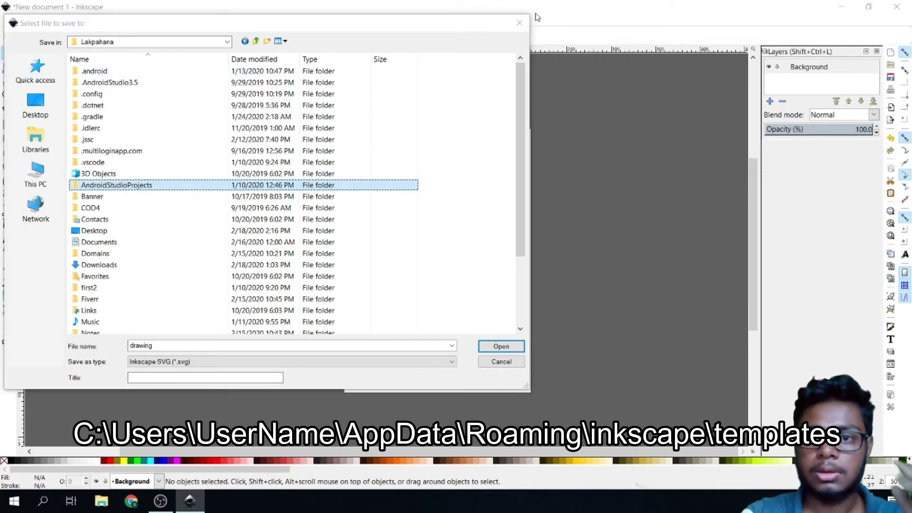
Step: Cancel saving and open the user's home folder in a maximized File Explorer
left_click(519, 23)
left_click(841, 7)
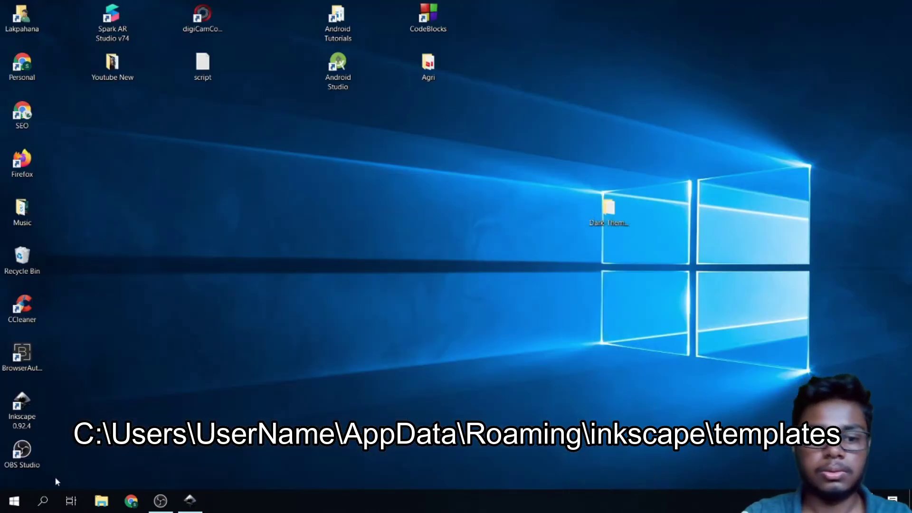
left_click(104, 505)
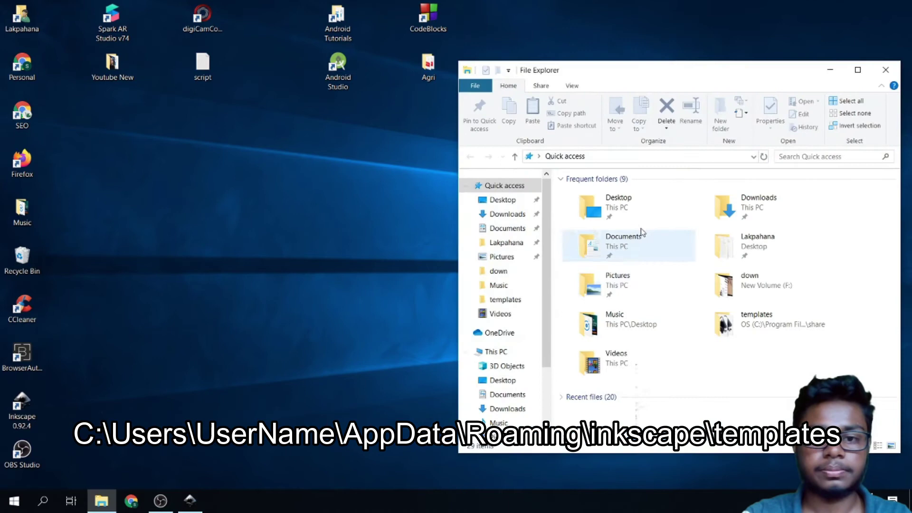
left_click(857, 70)
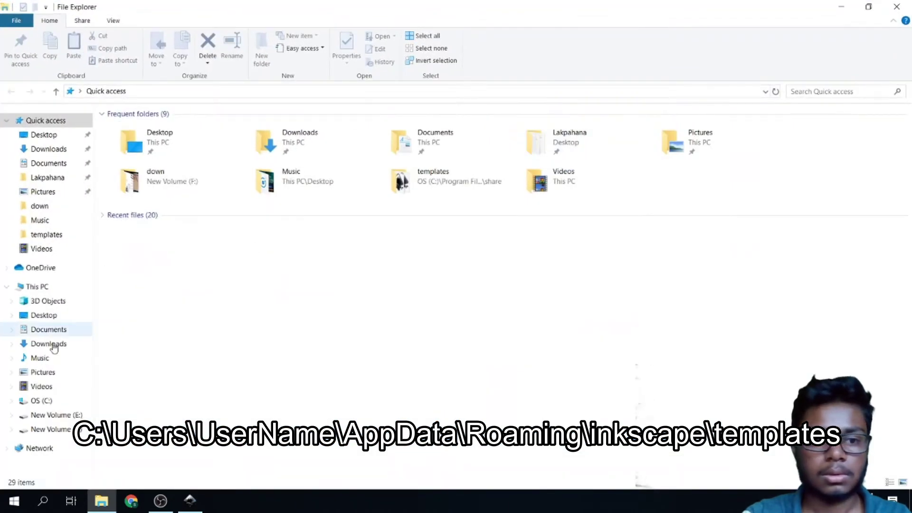
left_click(38, 400)
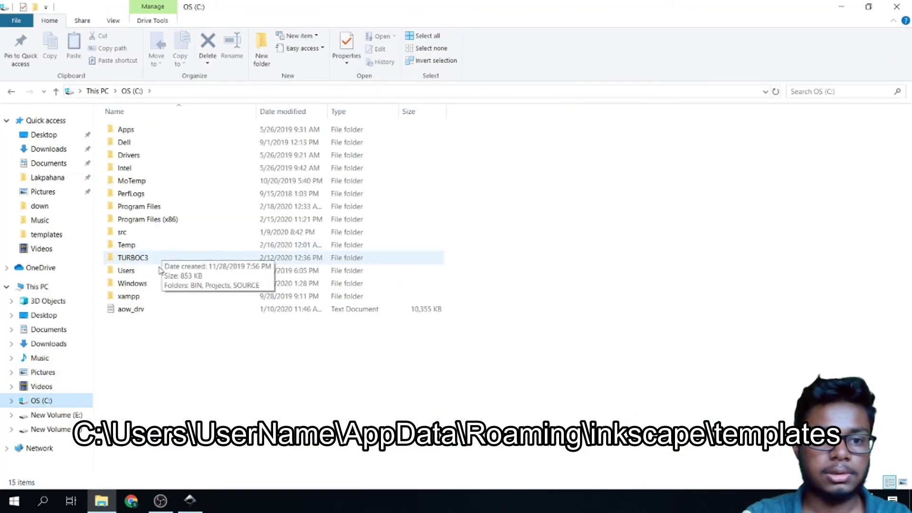
double_click(158, 270)
double_click(142, 130)
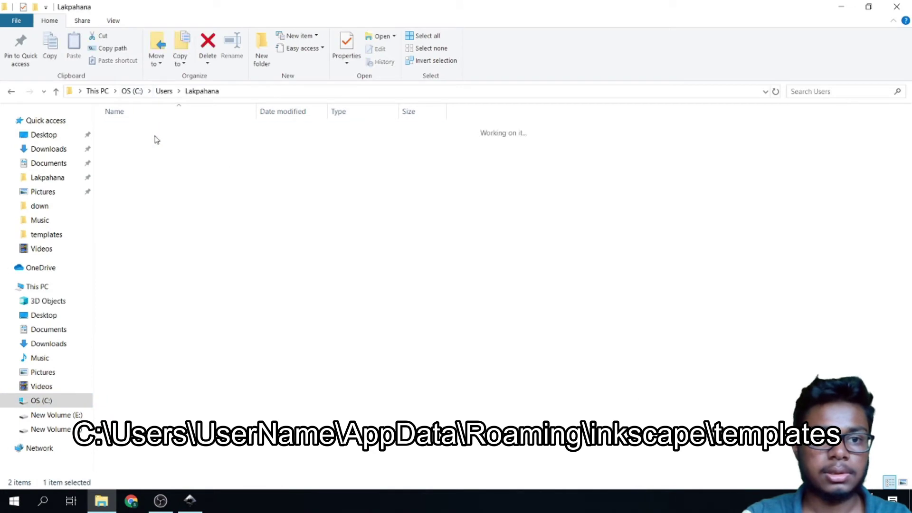
Step: Turn on Hidden items to reveal AppData, then return to Inkscape
left_click(112, 21)
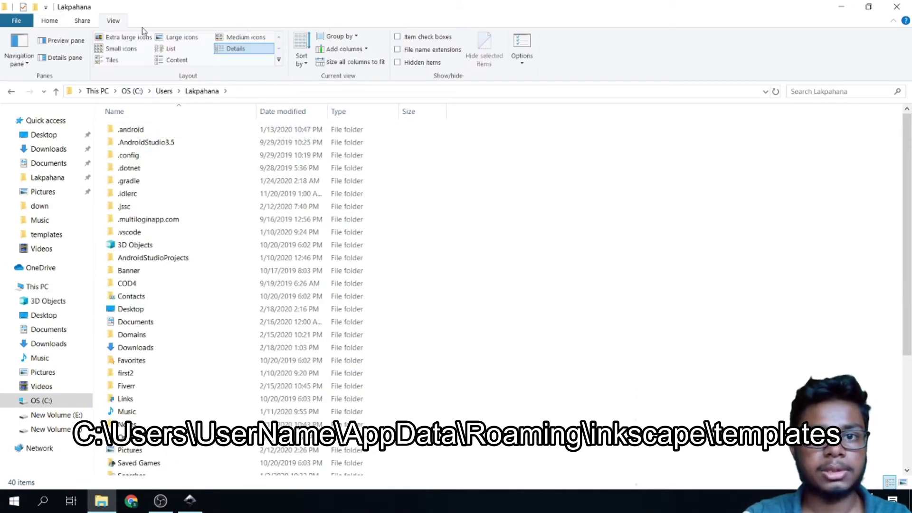
left_click(420, 63)
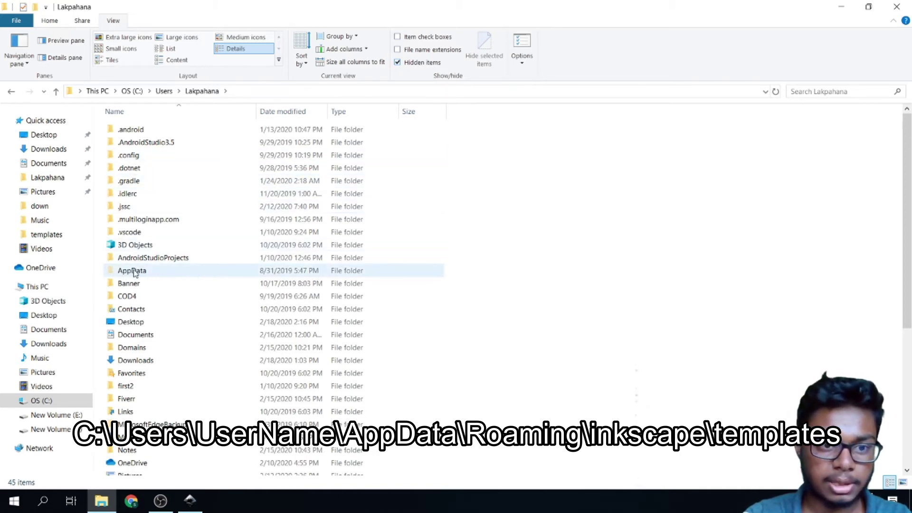
left_click(189, 503)
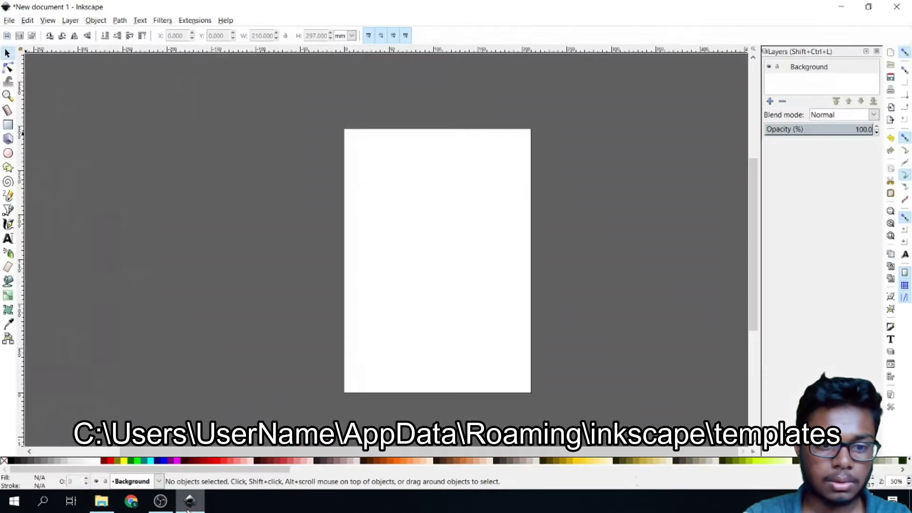
Step: Reopen Save As and browse to the user's home folder under C:\Users
left_click(9, 20)
left_click(55, 102)
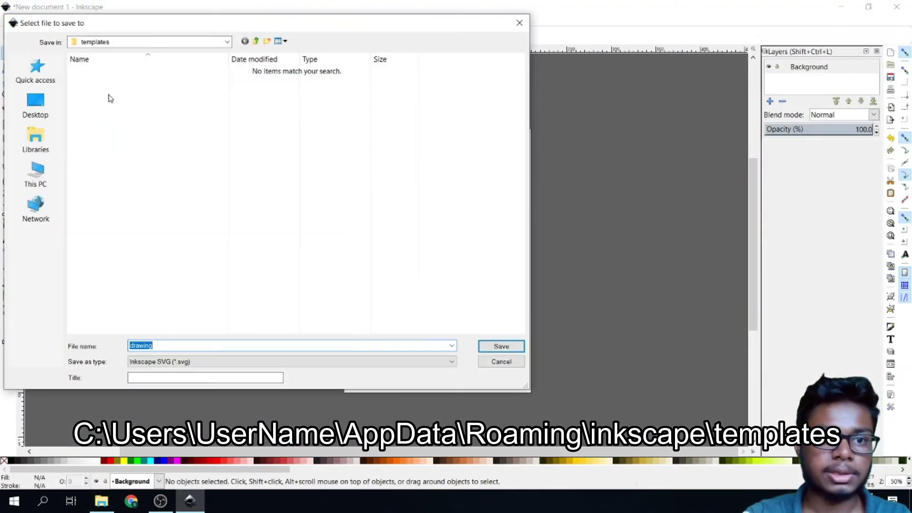
left_click(36, 175)
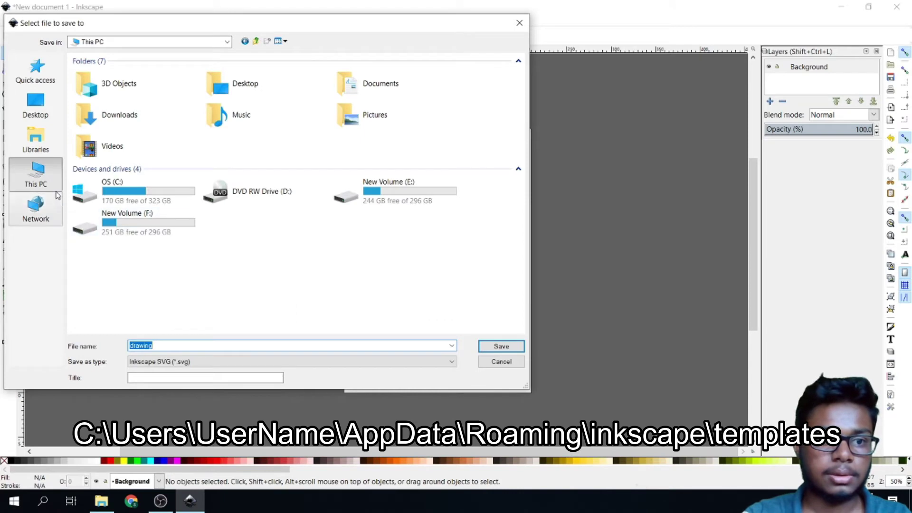
double_click(109, 190)
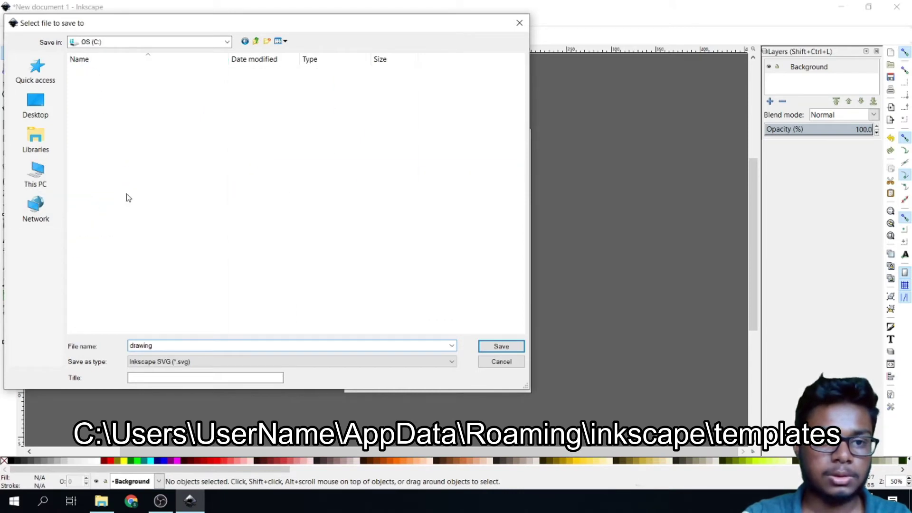
double_click(124, 231)
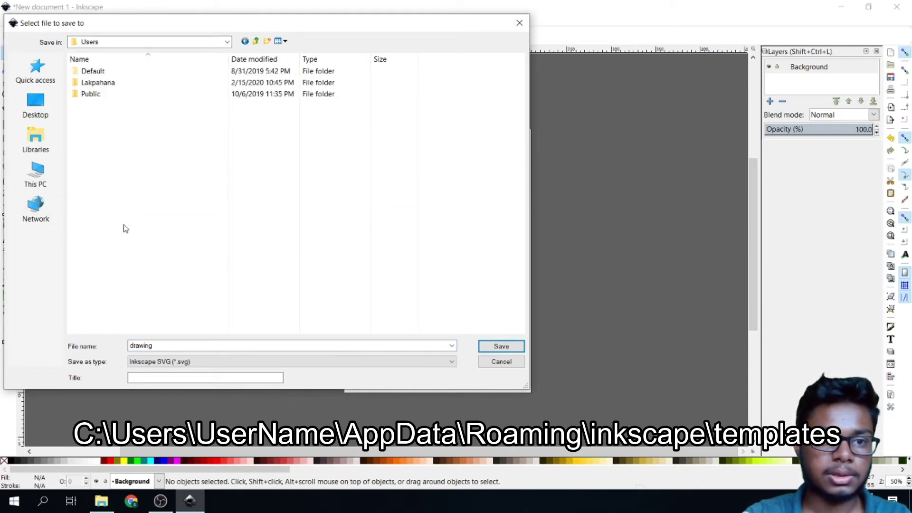
double_click(127, 84)
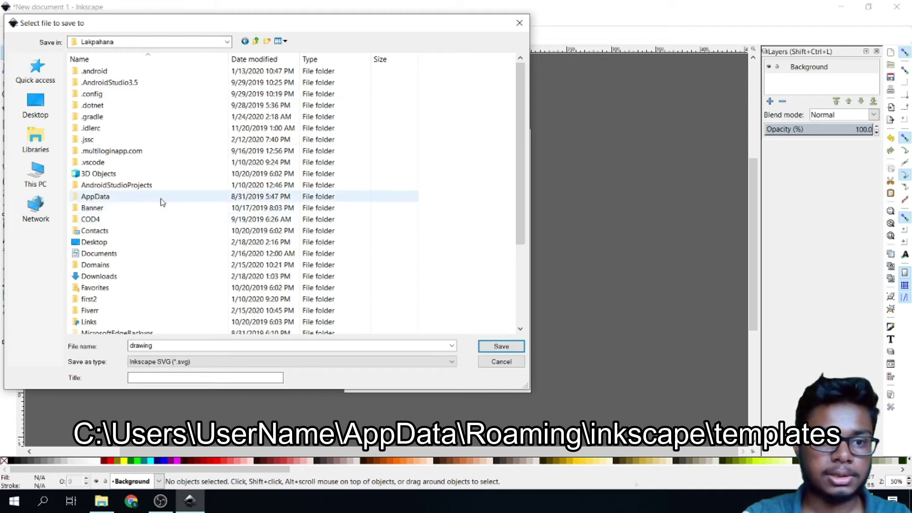
Step: Navigate through AppData\Roaming\inkscape into the templates folder
double_click(161, 200)
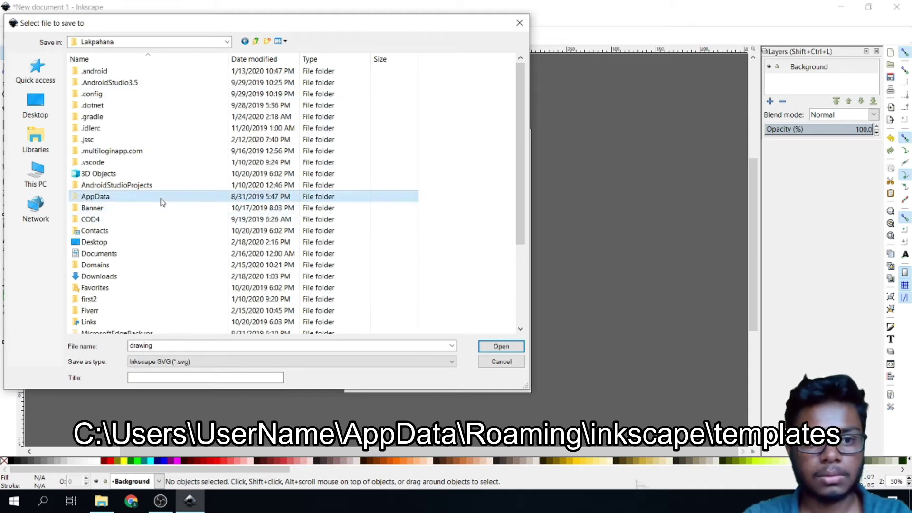
double_click(117, 96)
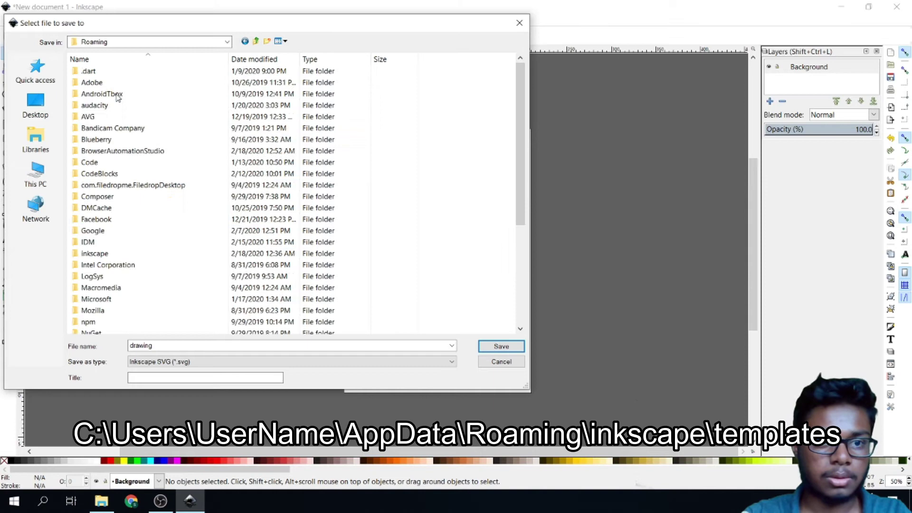
left_click(113, 116)
scroll(148, 179, "down", 1)
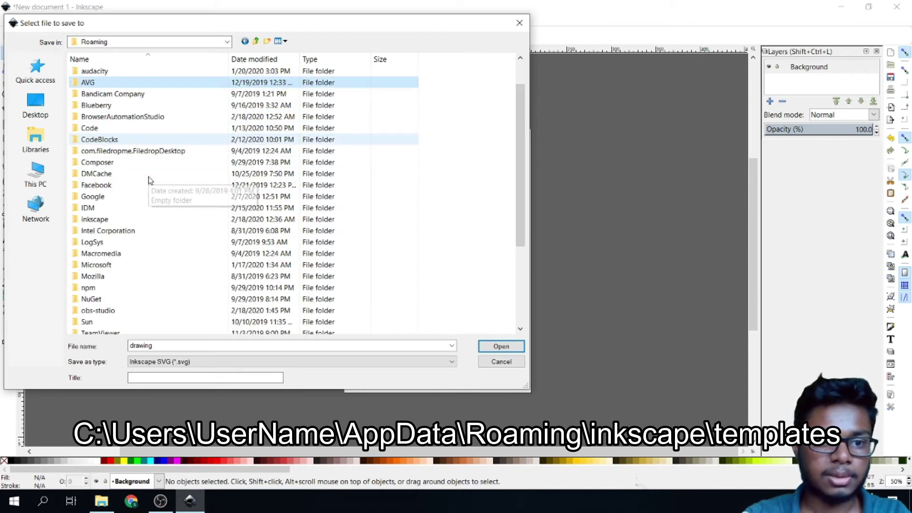
scroll(148, 181, "up", 1)
key("i")
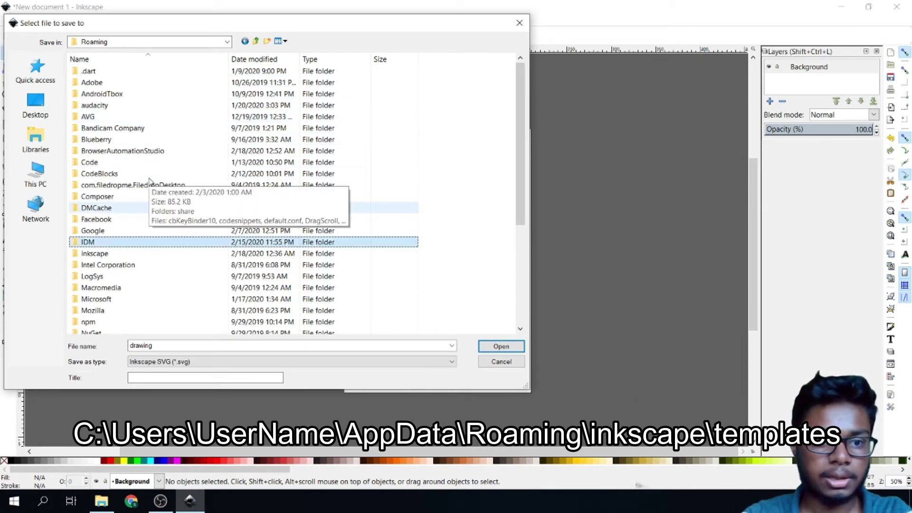
double_click(124, 256)
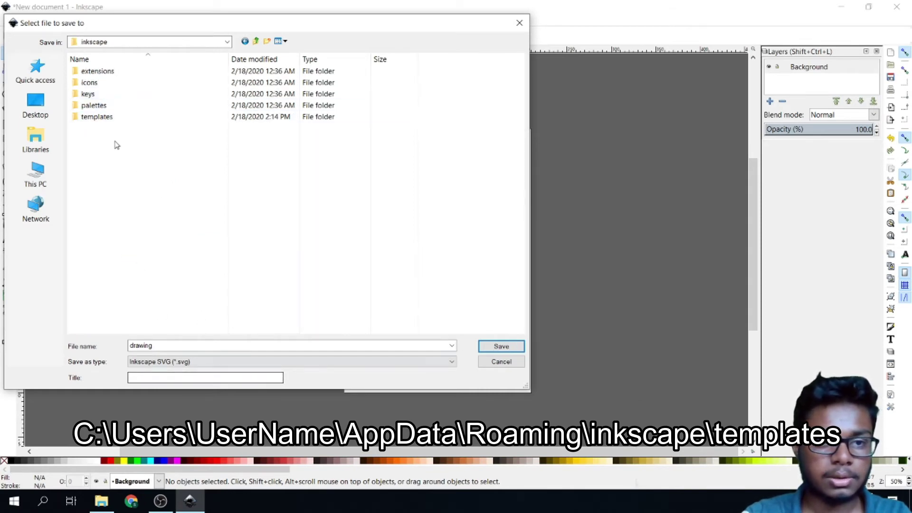
double_click(108, 118)
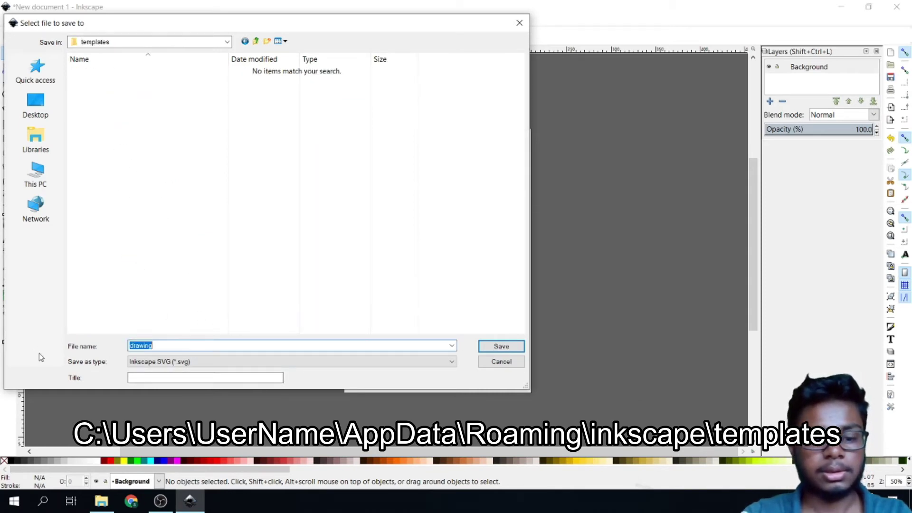
Step: Name the file 'default' and save it as an Inkscape SVG in templates
type("DEA")
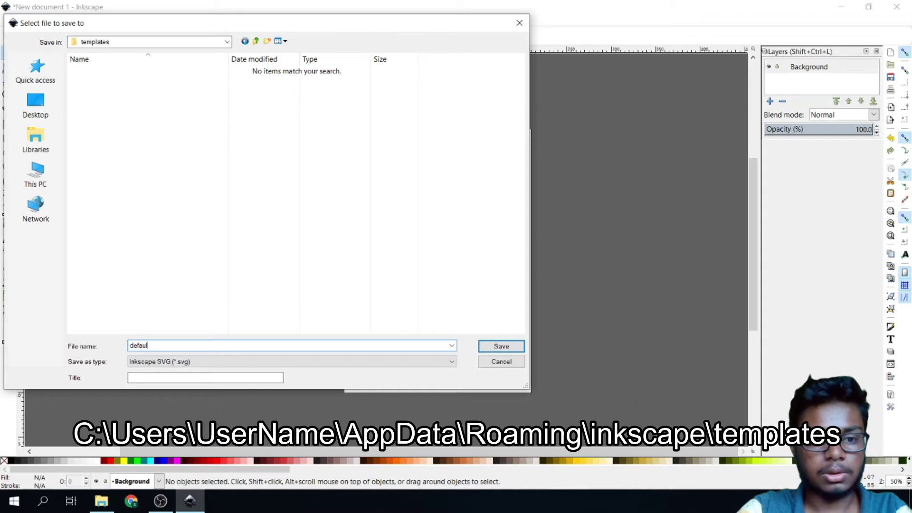
left_click(501, 346)
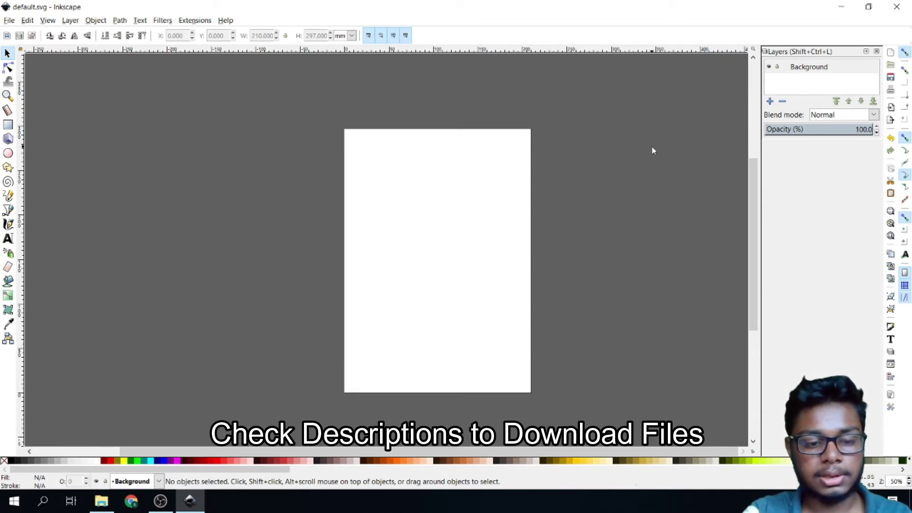
Step: Minimize Inkscape and Explorer, open the Dark-Theme-92 desktop folder and move it right
left_click(840, 6)
left_click(839, 6)
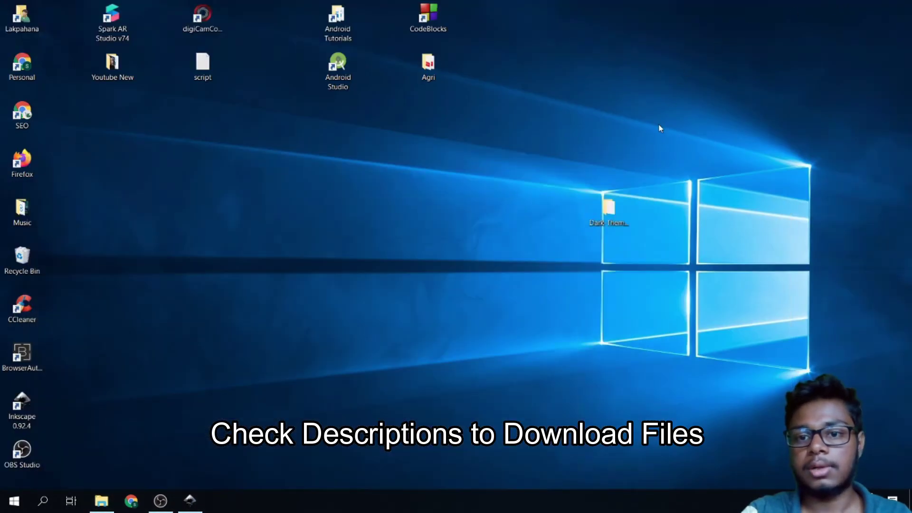
double_click(622, 208)
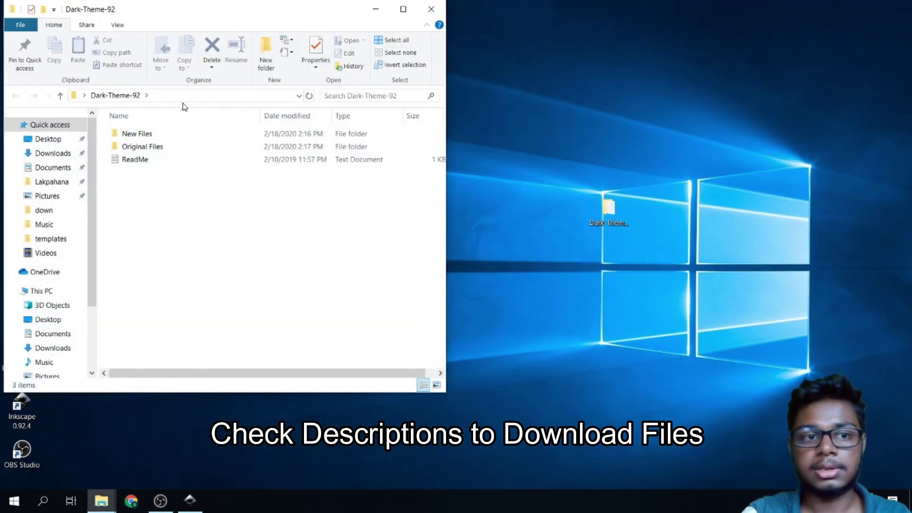
left_click_drag(176, 165, 204, 226)
left_click(204, 227)
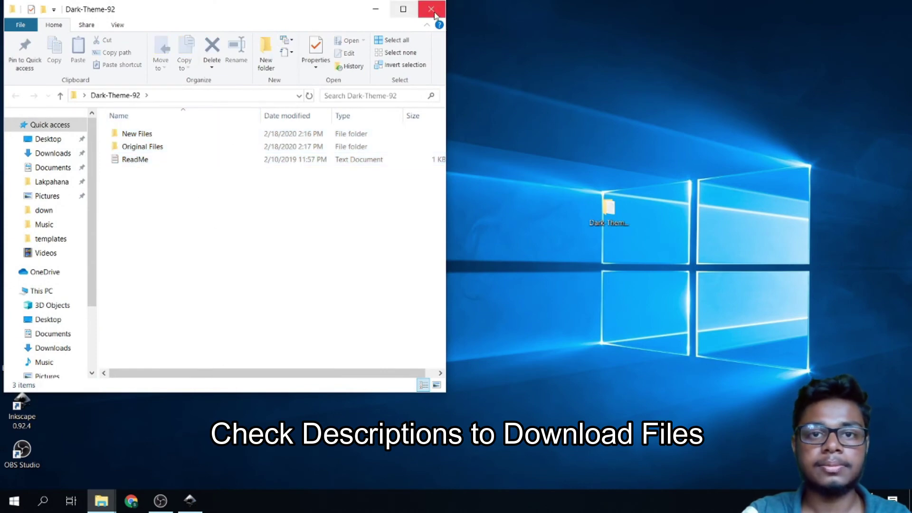
left_click_drag(322, 12, 658, 24)
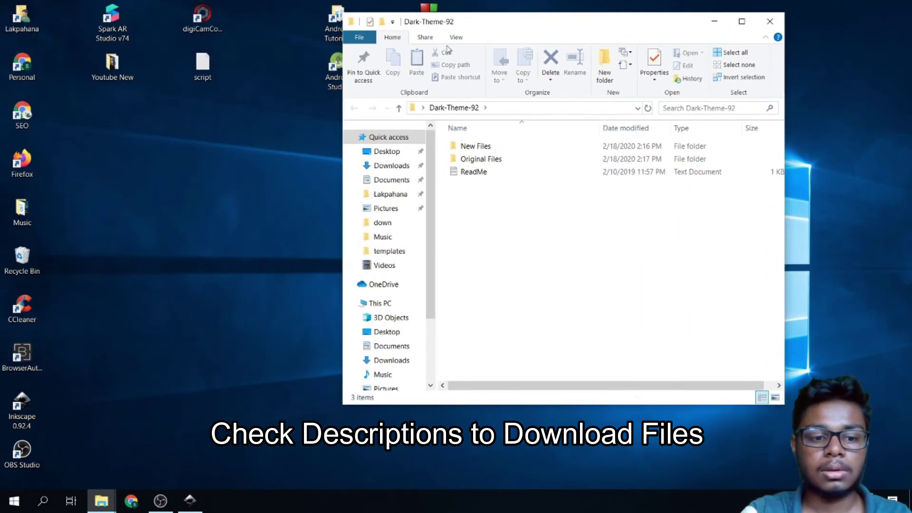
Step: In a second Explorer window, go to C:\Program Files\Inkscape
key("super+e")
left_click_drag(408, 44, 333, 26)
scroll(190, 322, "down", 3)
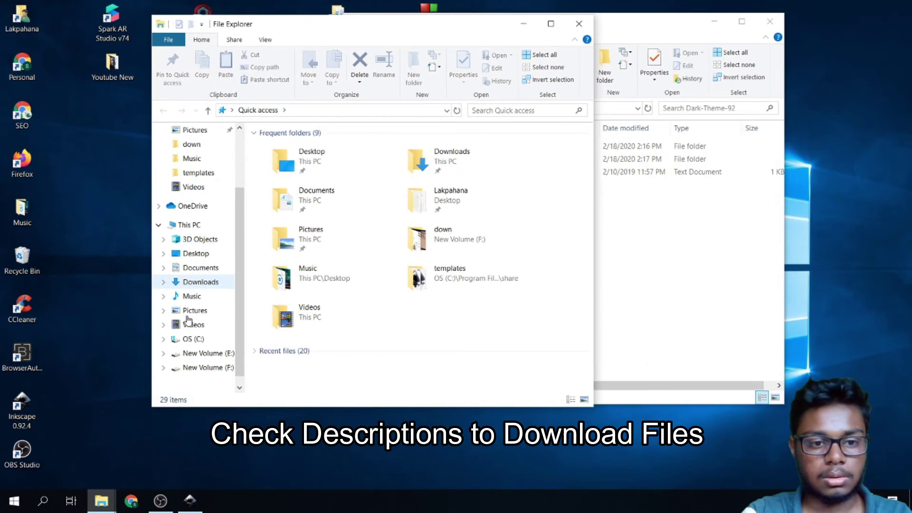
left_click(201, 324)
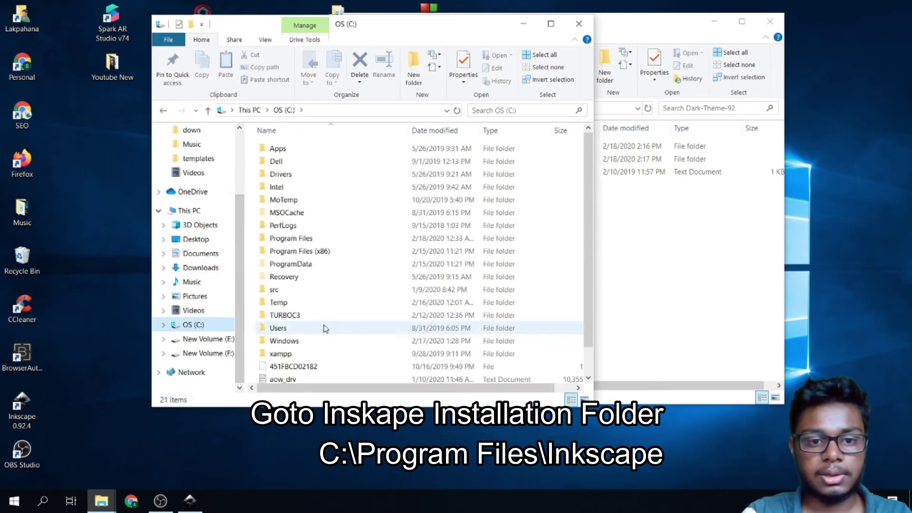
double_click(326, 240)
left_click(320, 213)
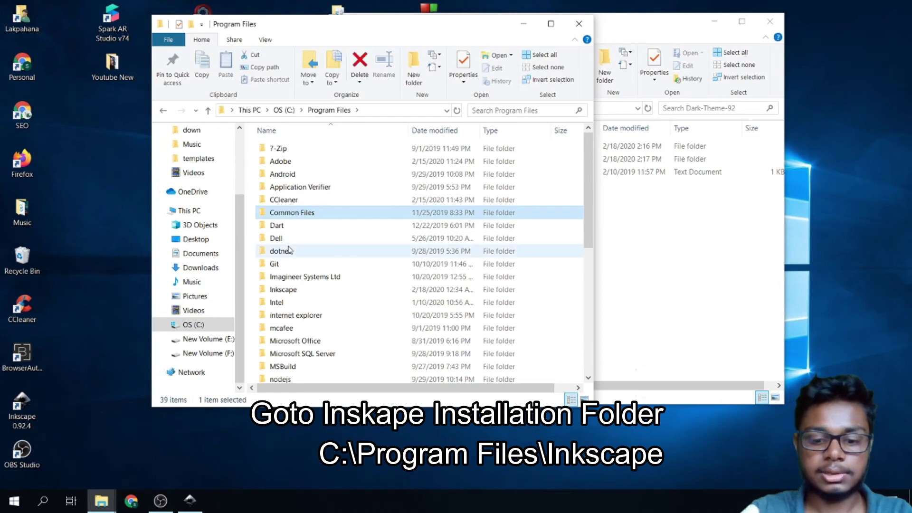
type("in")
key("Return")
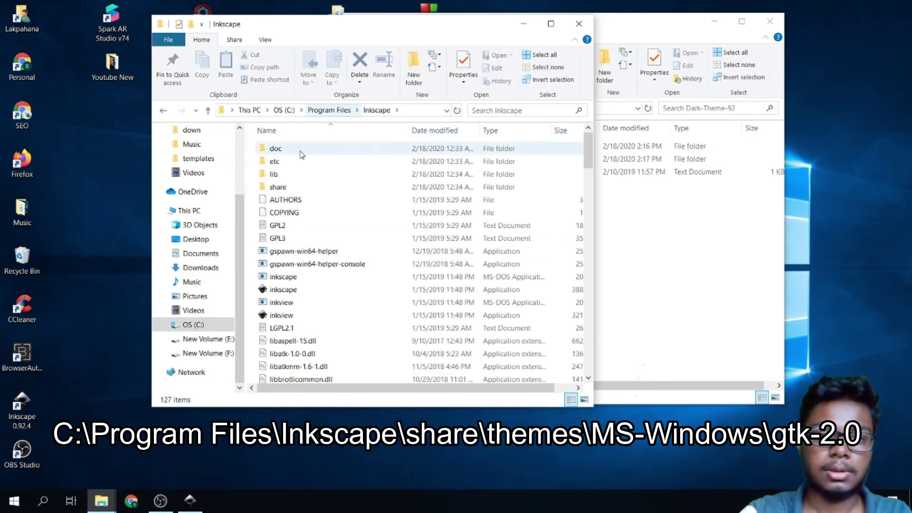
Step: Navigate into share\themes\MS-Windows and move that window to the left
double_click(278, 187)
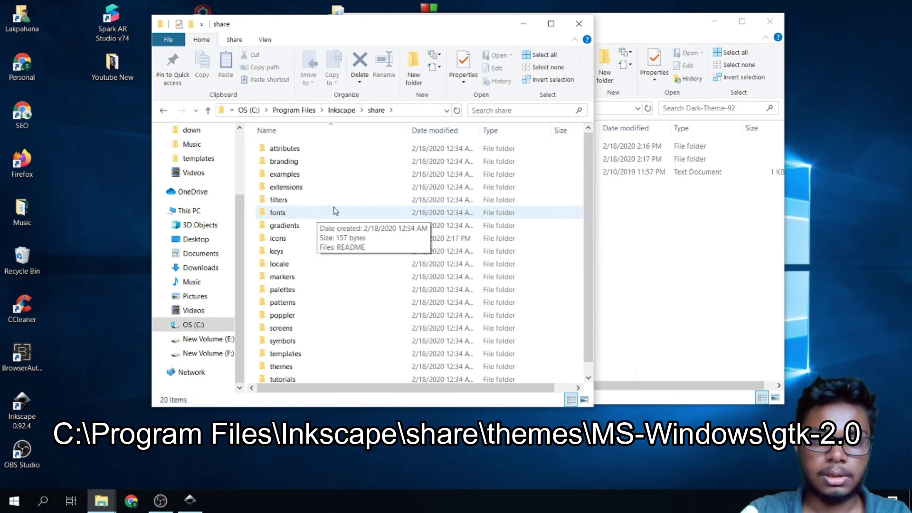
scroll(333, 213, "down", 1)
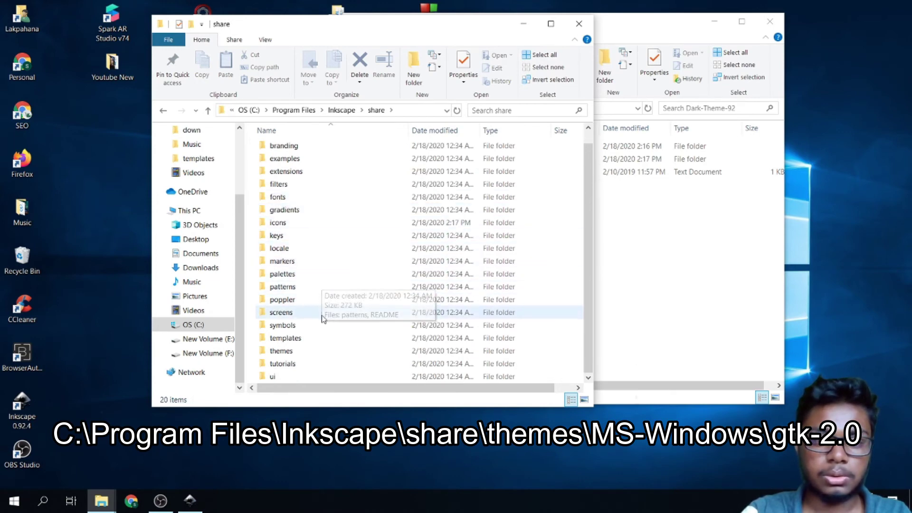
double_click(327, 351)
double_click(327, 148)
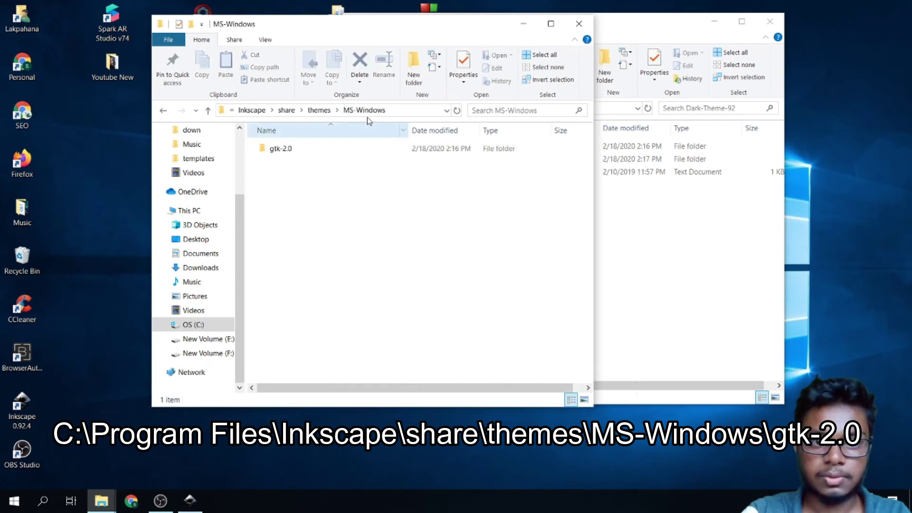
left_click_drag(342, 24, 211, 37)
Step: Open the gtk-2.0 folder and the theme's New Files folder
left_click(211, 168)
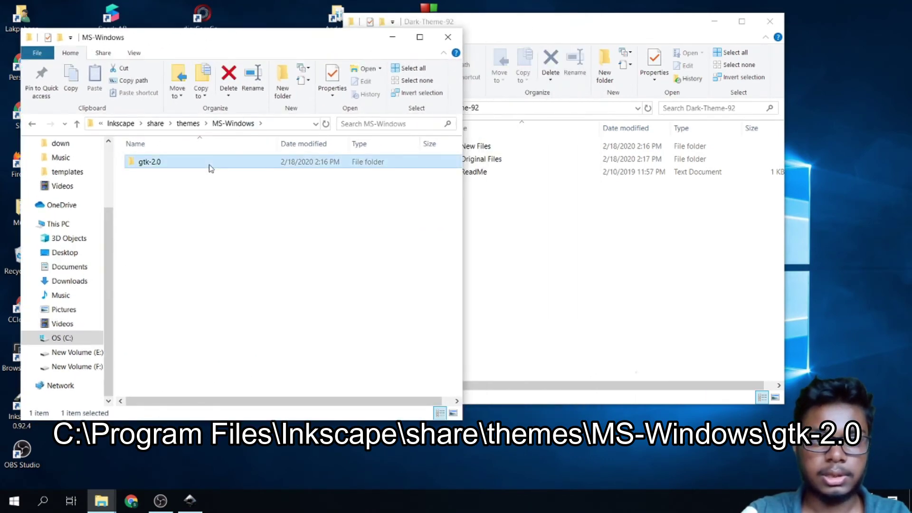
double_click(213, 167)
left_click(583, 271)
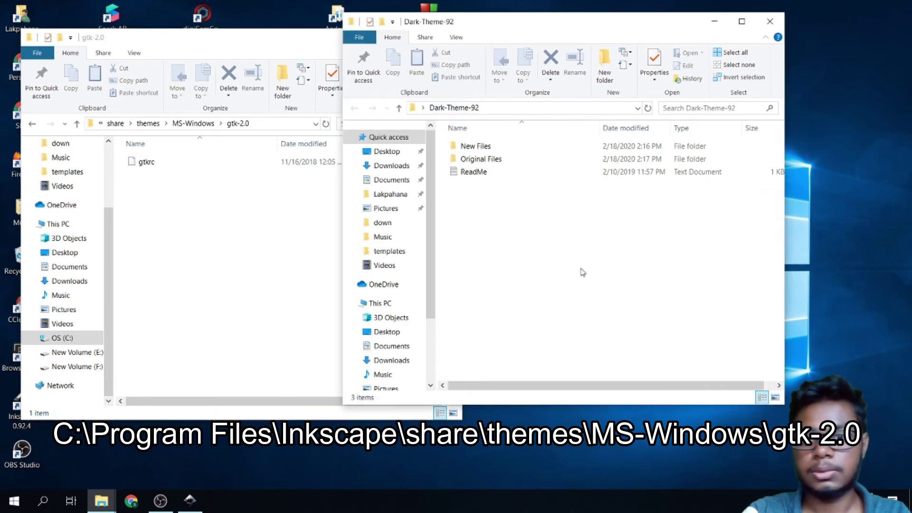
double_click(481, 151)
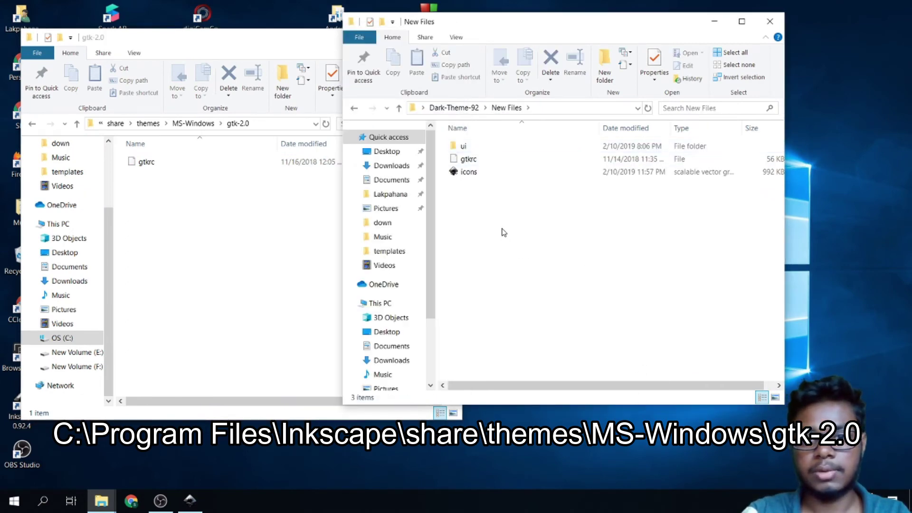
Step: Move ui and gtkrc into gtk-2.0, replacing the old gtkrc with admin permission
left_click_drag(496, 213, 489, 194)
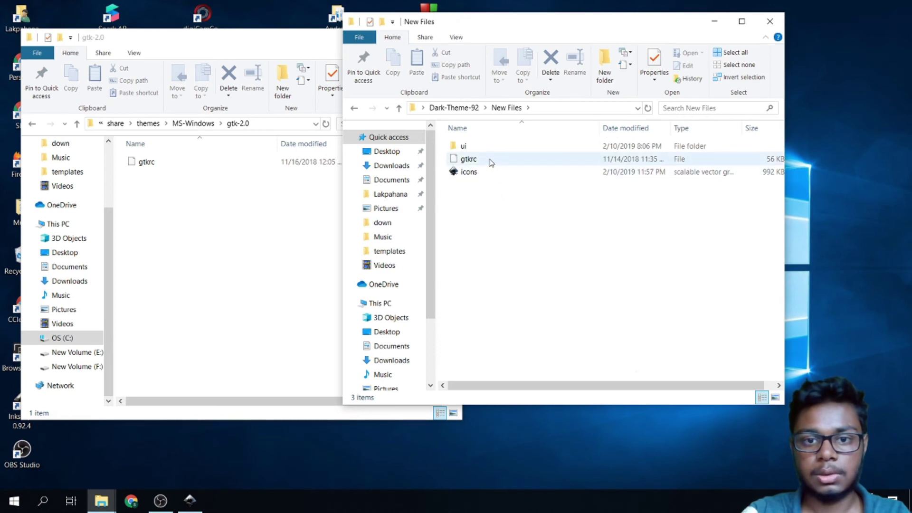
left_click_drag(489, 159, 256, 246)
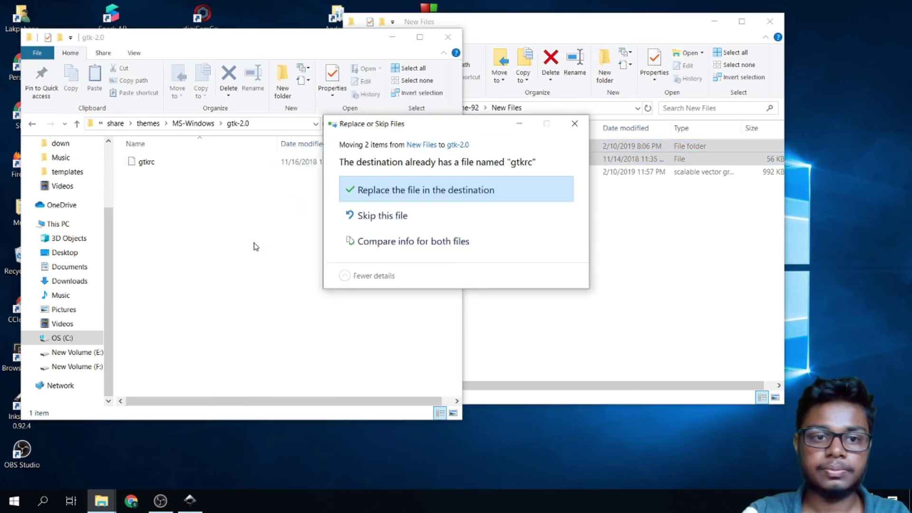
left_click(385, 192)
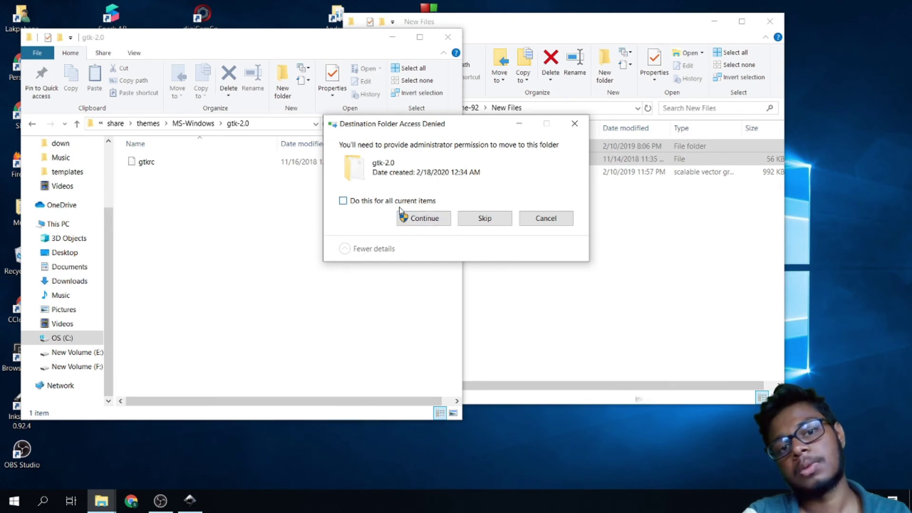
left_click(408, 218)
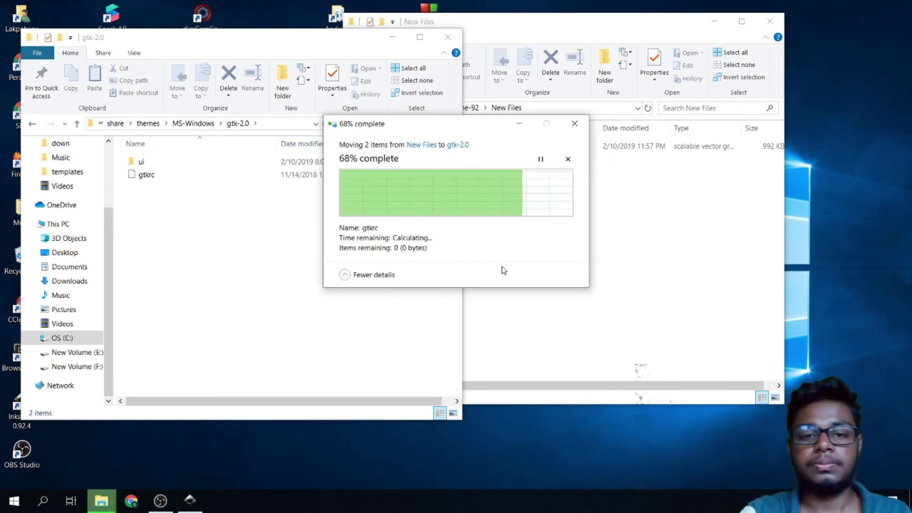
left_click(267, 261)
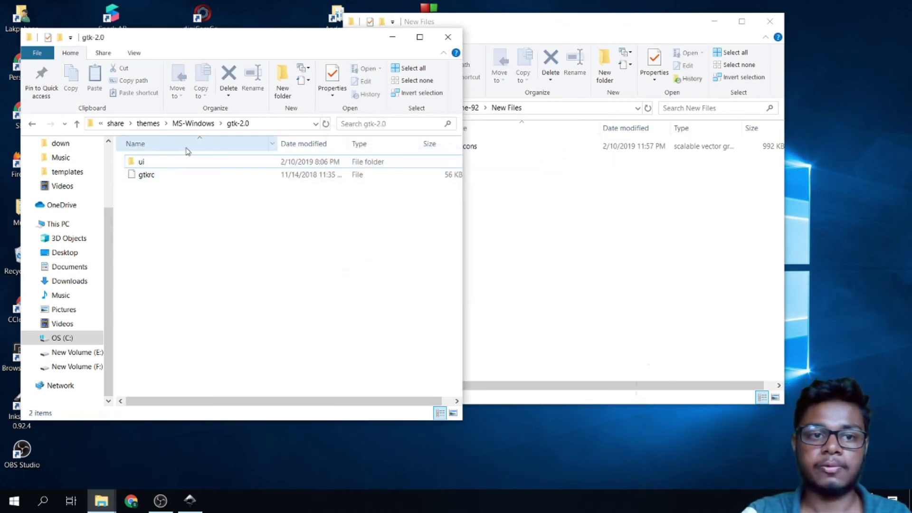
Step: Open Inkscape's share\icons folder alongside the New Files window
left_click(116, 124)
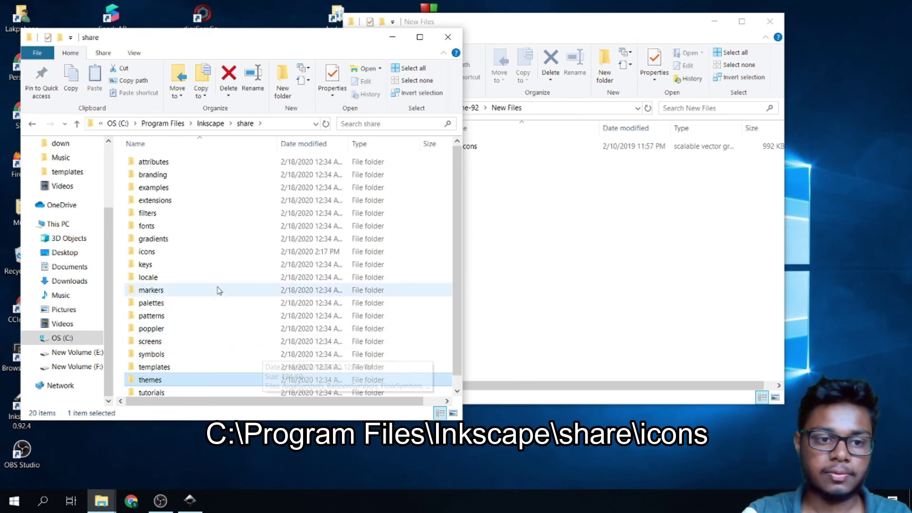
double_click(197, 252)
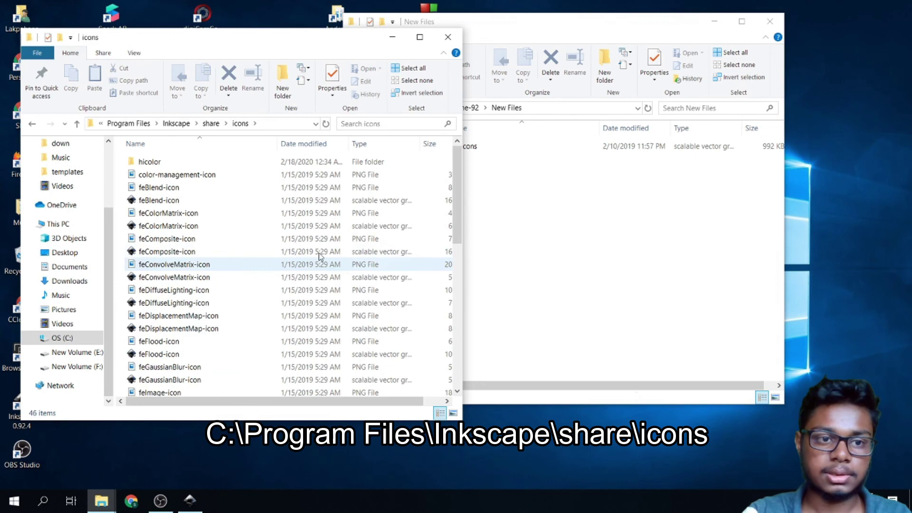
scroll(319, 257, "down", 5)
left_click(529, 270)
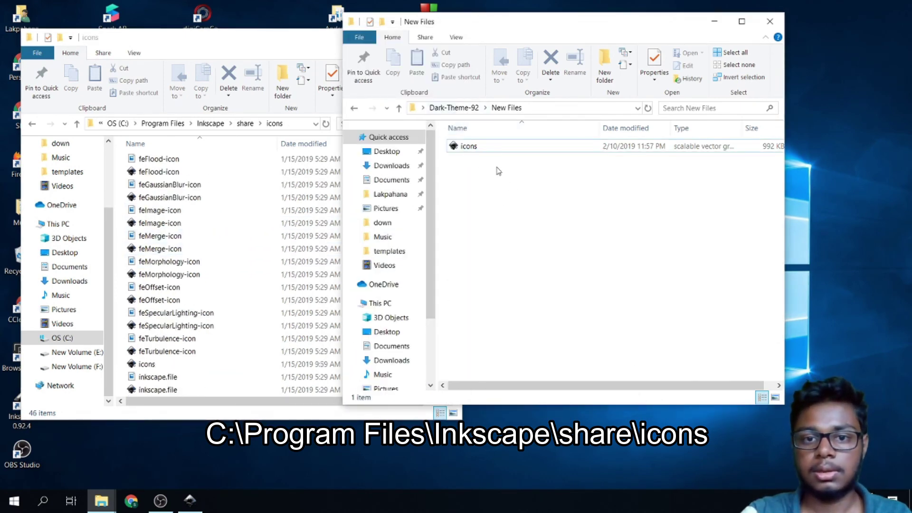
Step: Move the theme's icons.svg in, replacing the old one, then close the icons window
left_click_drag(497, 145, 285, 199)
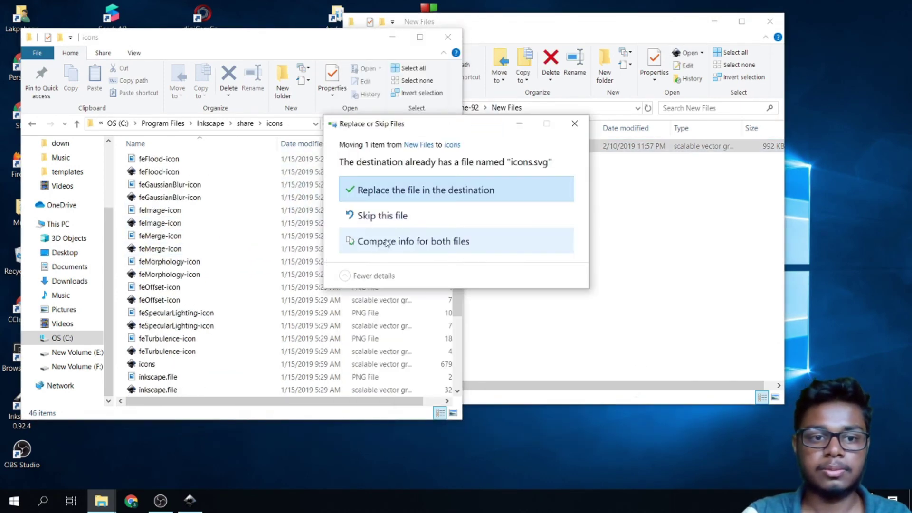
left_click(425, 190)
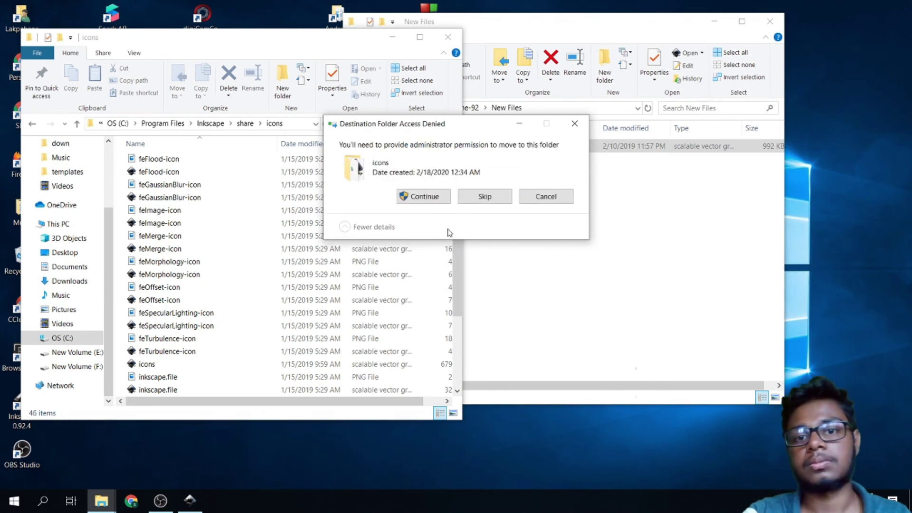
left_click(433, 201)
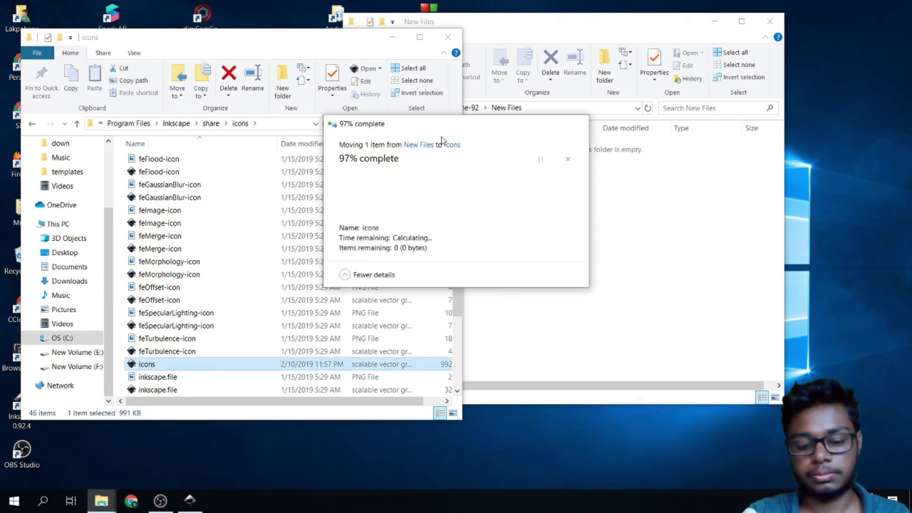
left_click(447, 37)
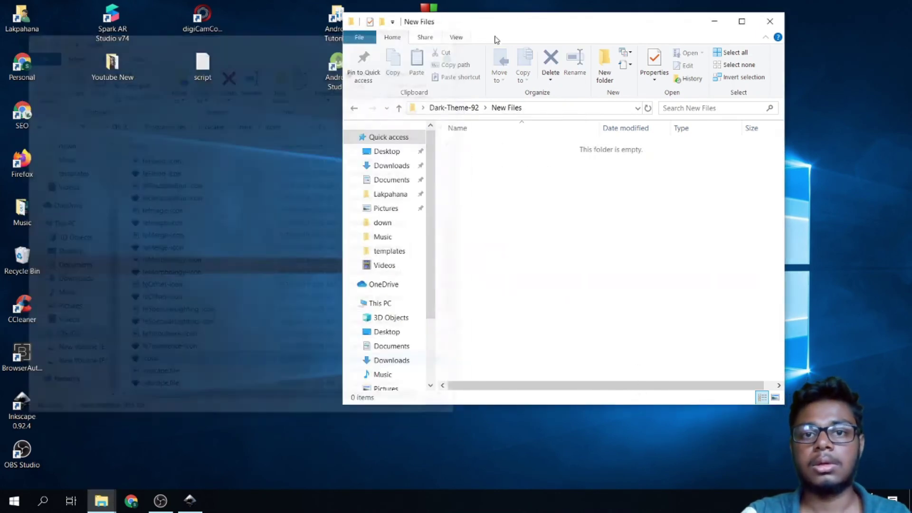
Step: Close New Files, quit Inkscape with Ctrl+Q and relaunch it in the dark theme
left_click(766, 23)
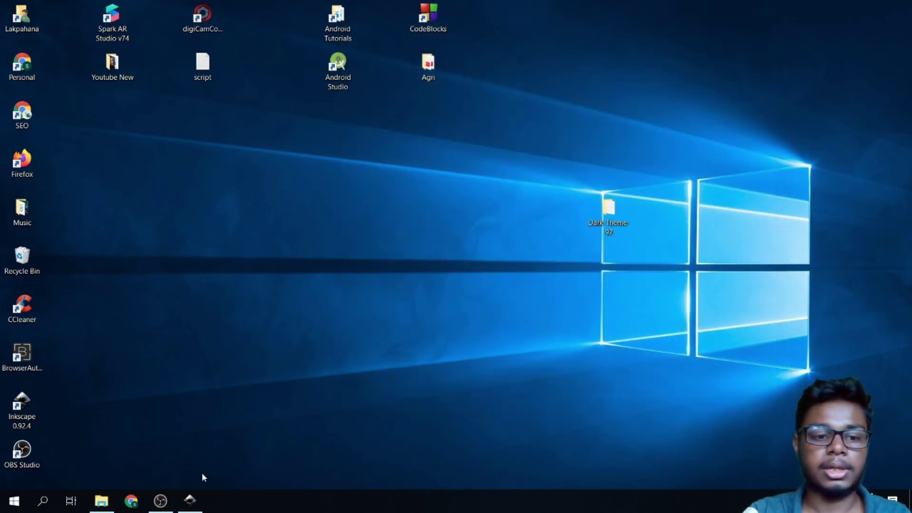
left_click(189, 500)
key("ctrl+q")
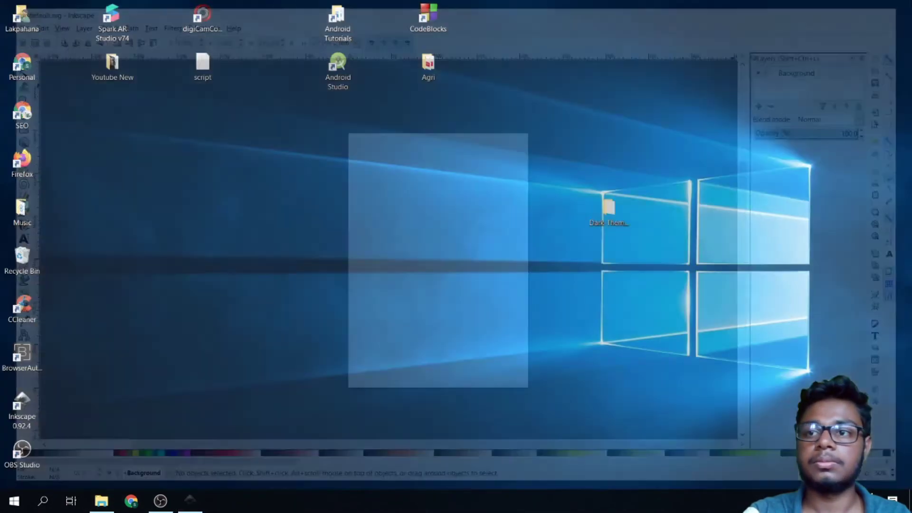
left_click(17, 404)
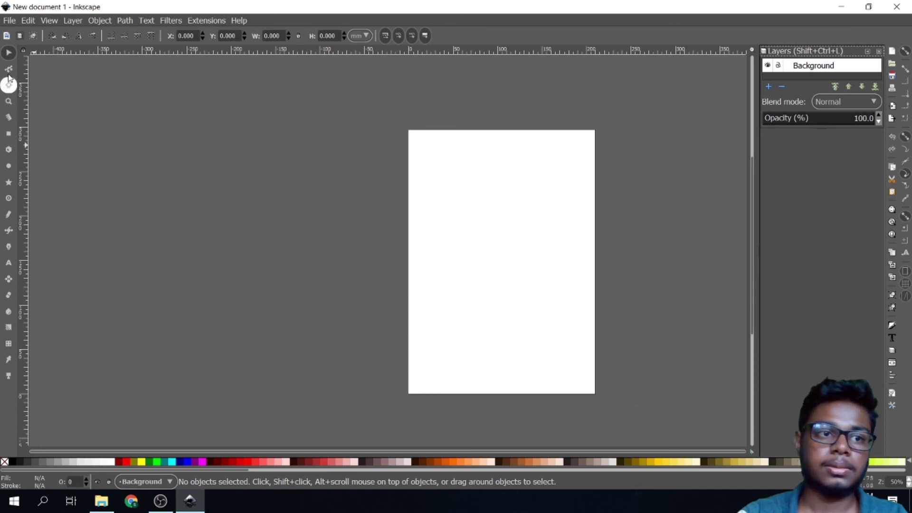
Step: Add a new layer named Background 1 above the Background layer
scroll(458, 248, "down", 1)
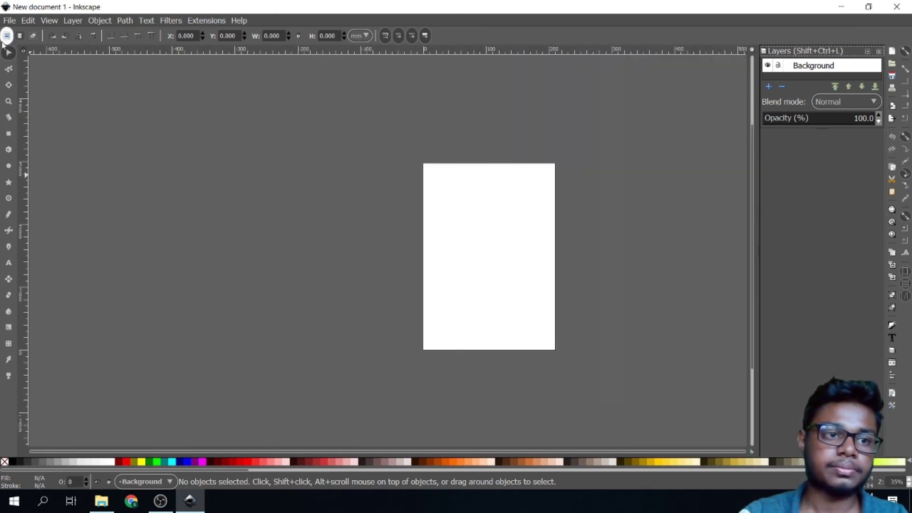
left_click(8, 55)
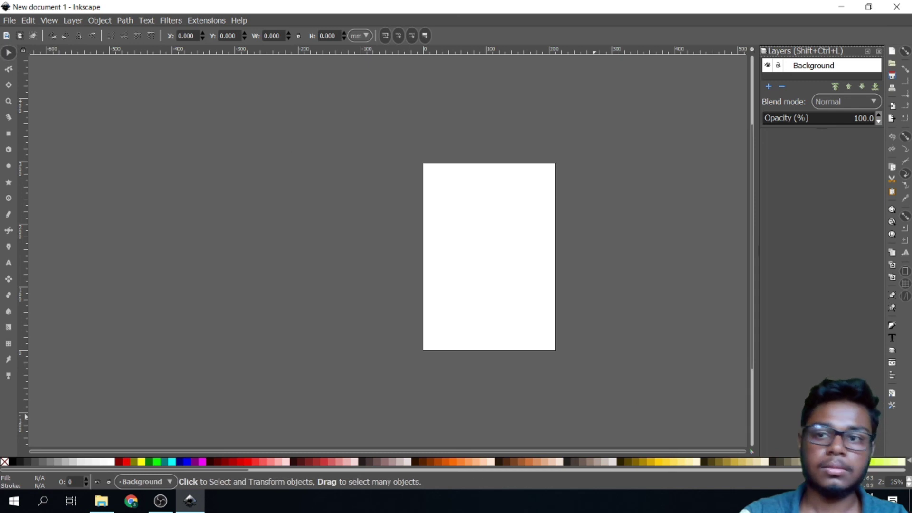
left_click(769, 87)
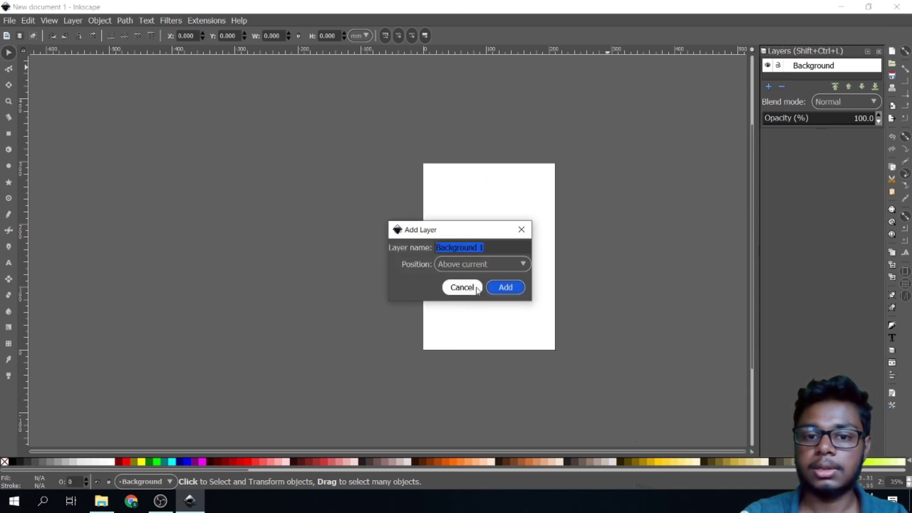
left_click(492, 287)
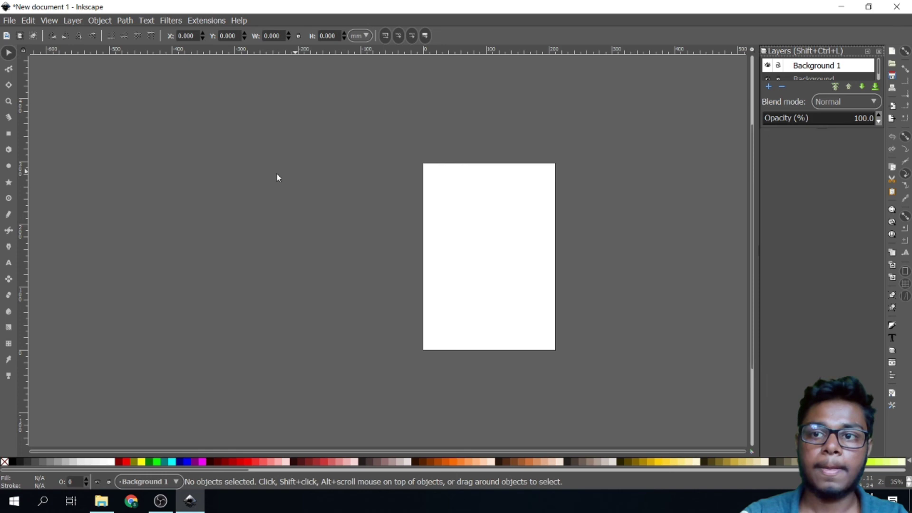
Step: Draw a rectangle near the page's right edge and fill it aqua (#00FFFF)
left_click(9, 134)
left_click_drag(497, 230, 586, 322)
left_click(171, 461)
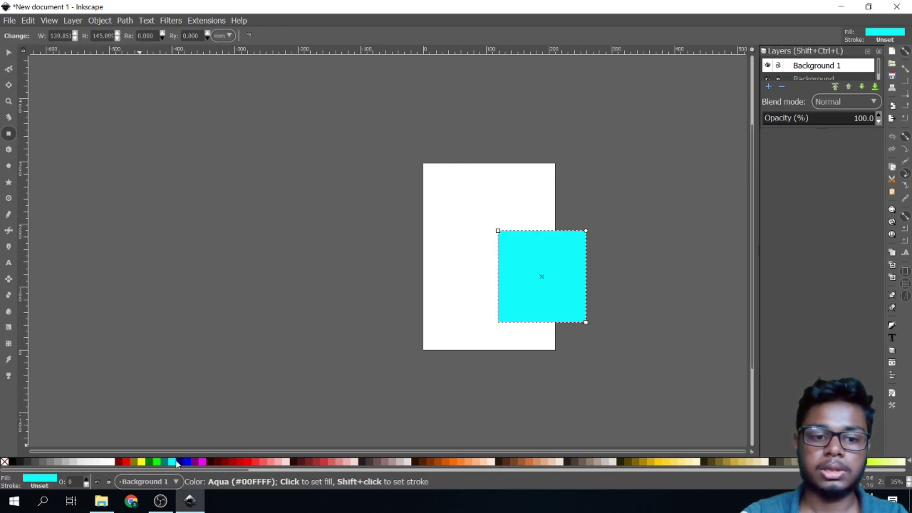
Step: Move the cyan rectangle to the page's upper area and enlarge it to about 169 × 166 mm
left_click(9, 52)
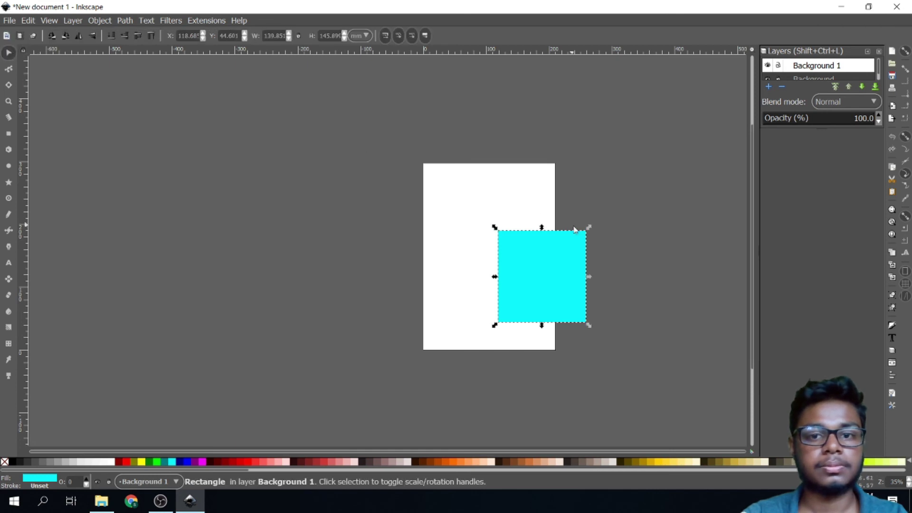
left_click_drag(547, 248, 471, 211)
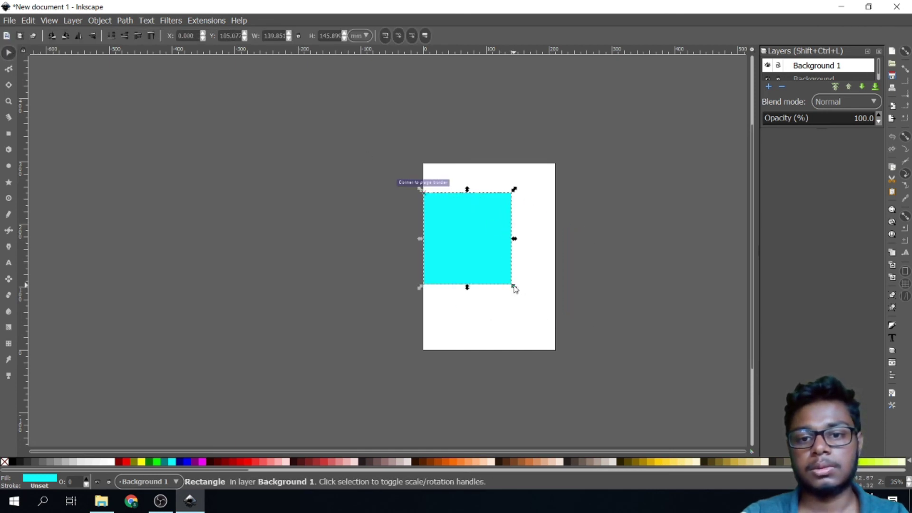
left_click_drag(514, 287, 534, 307)
left_click_drag(467, 236, 490, 253)
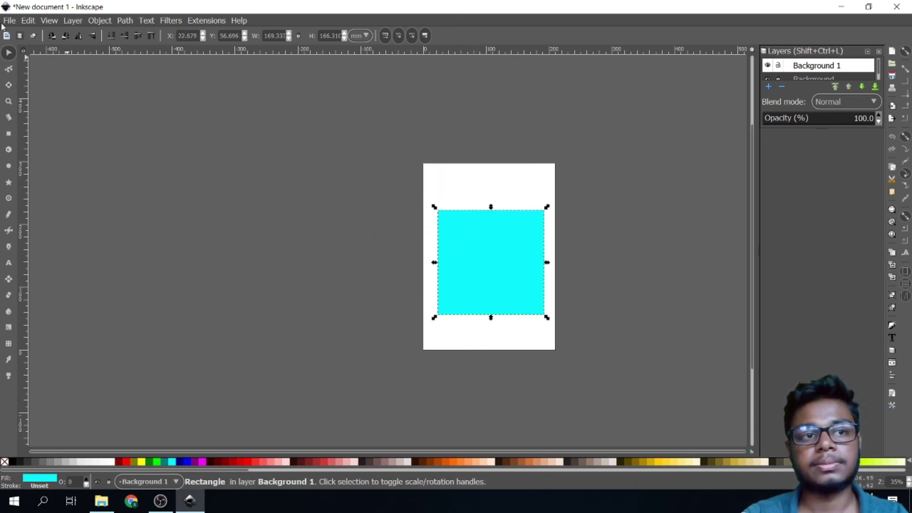